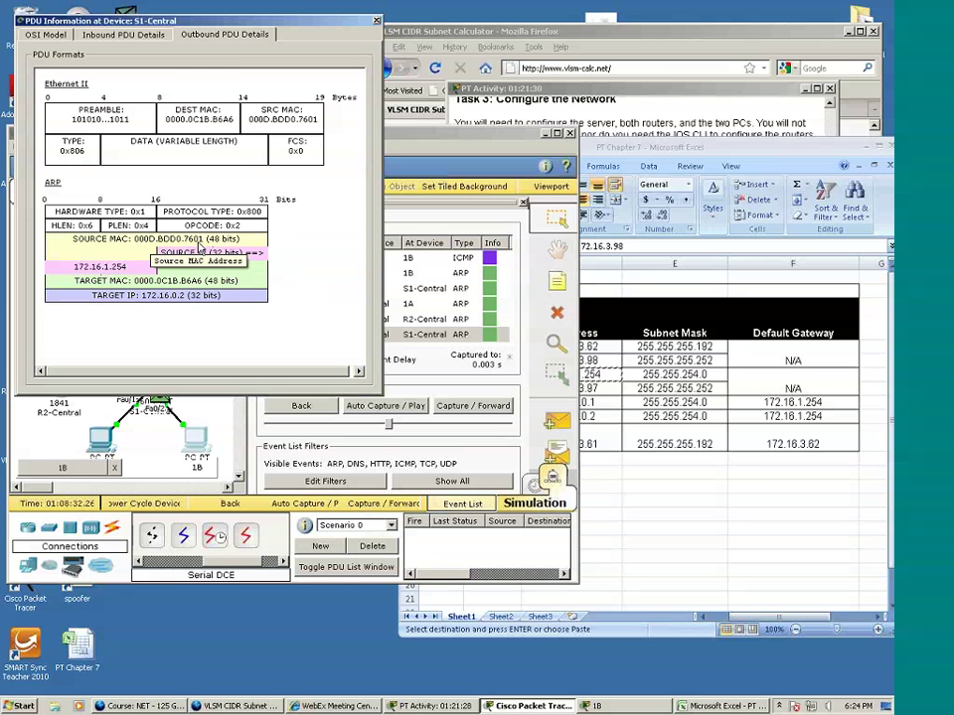
# Close the PDU information and advance the simulation two events, bringing 1B's ICMP packet to S1-Central.
pyautogui.click(376, 21)
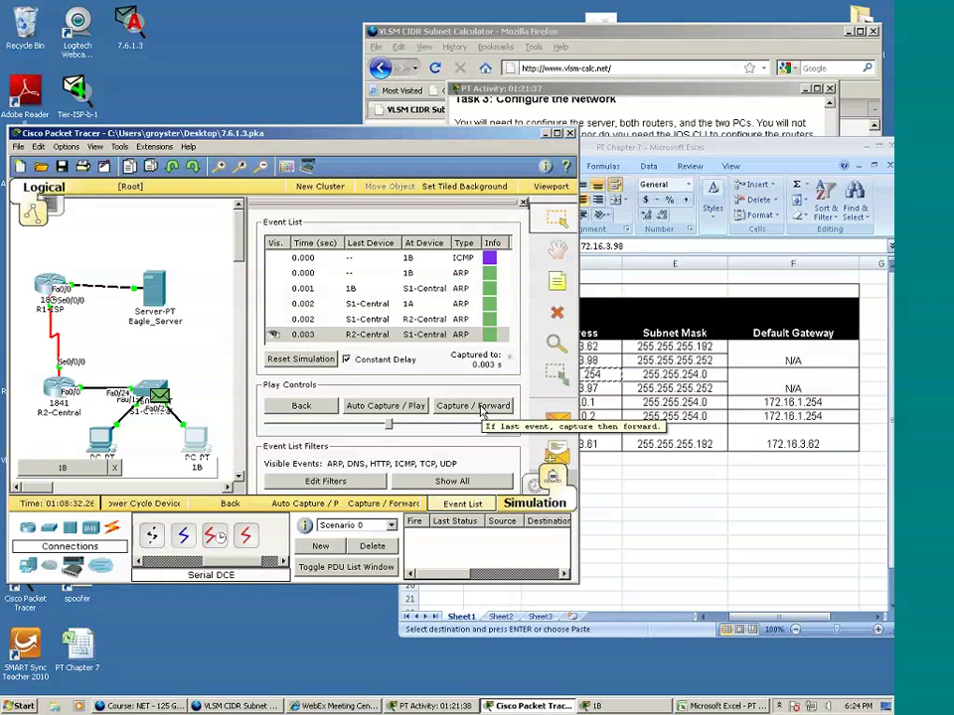
pyautogui.click(475, 407)
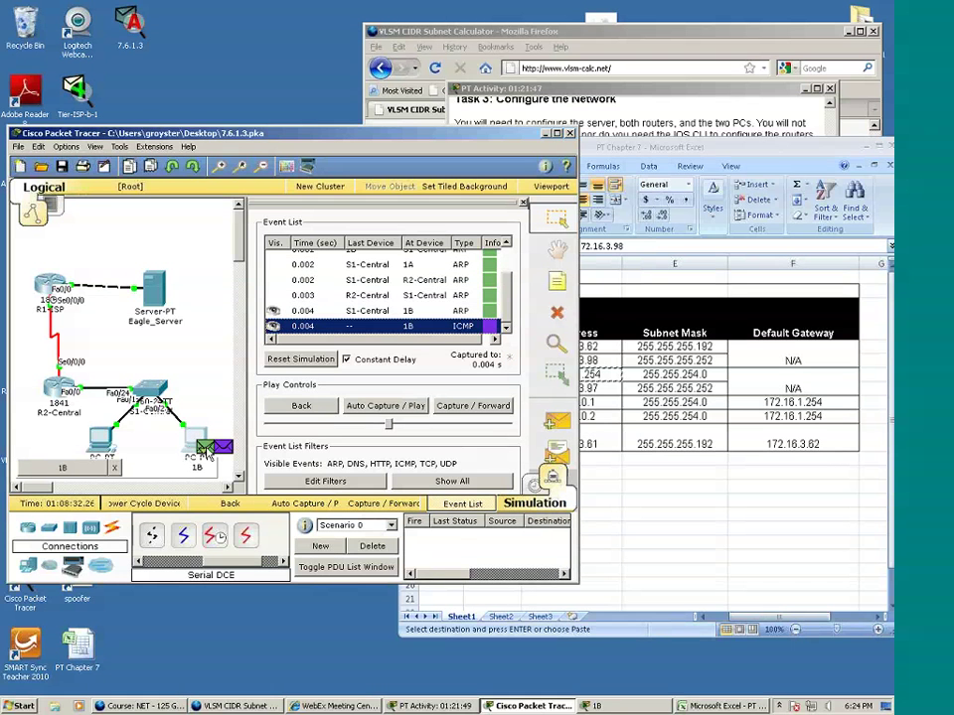
pyautogui.moveTo(207, 453)
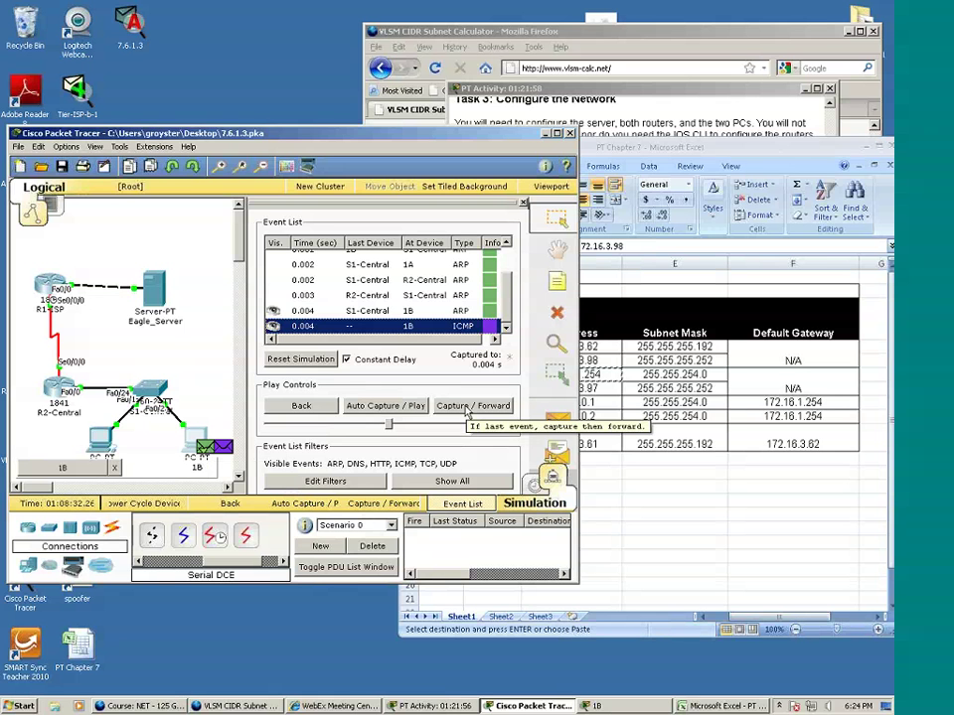
pyautogui.click(467, 407)
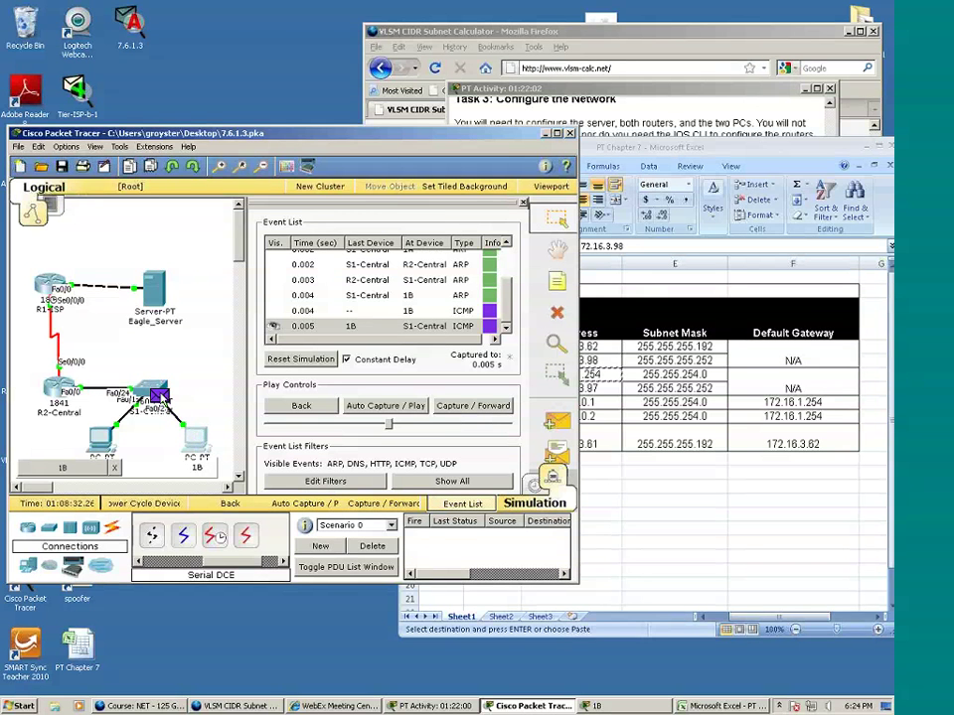
# Examine the outbound PDU details of the ICMP packet at S1-Central, including its Ethernet, IP and ICMP headers.
pyautogui.click(159, 396)
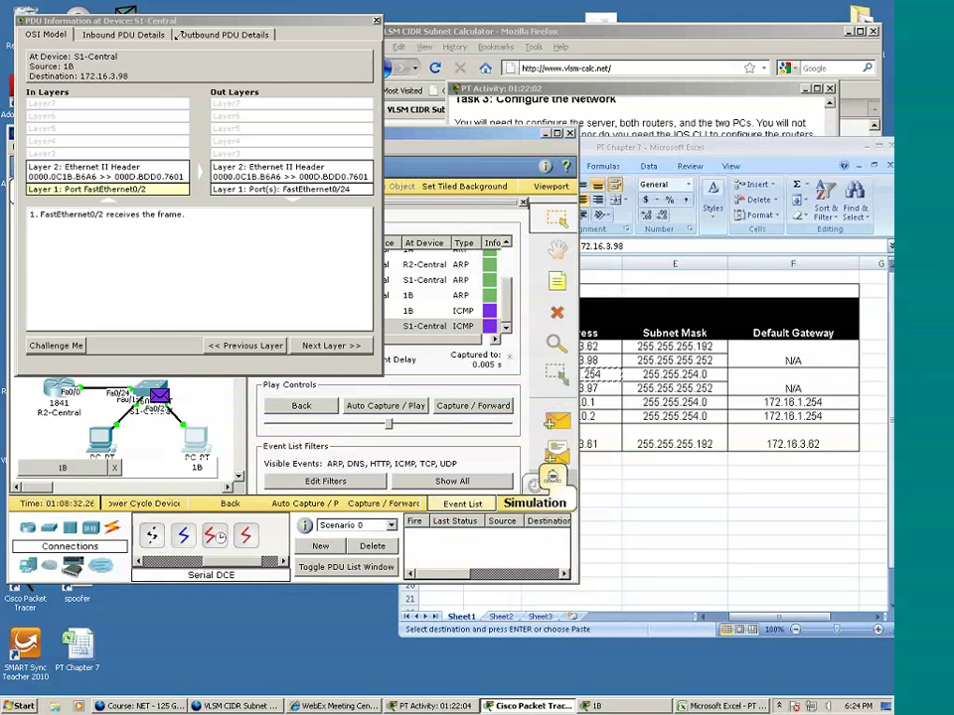
pyautogui.click(179, 34)
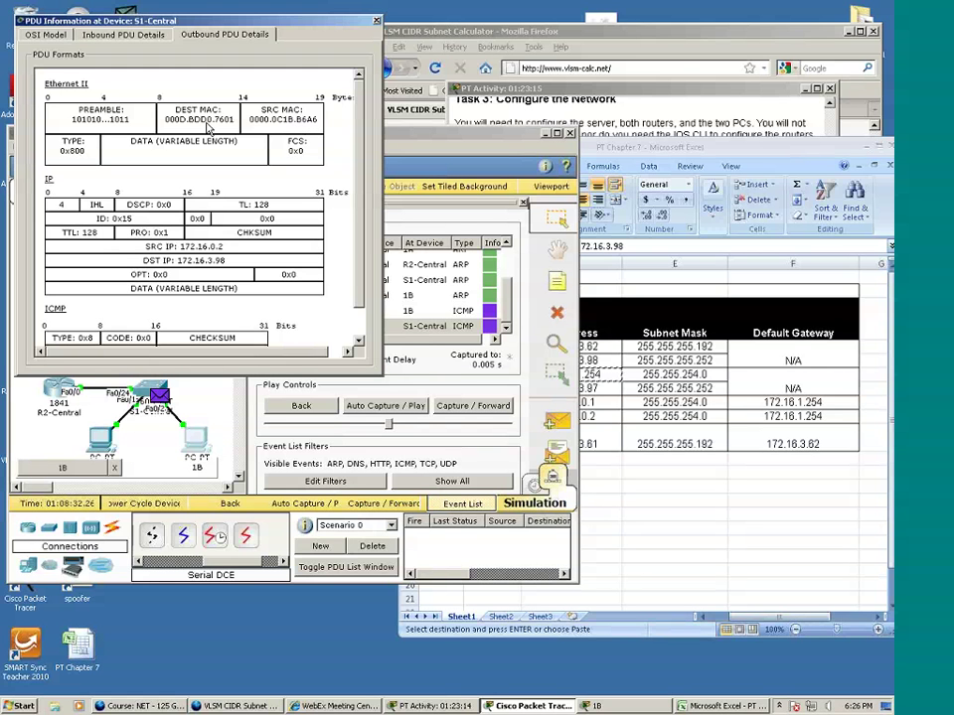
pyautogui.click(376, 21)
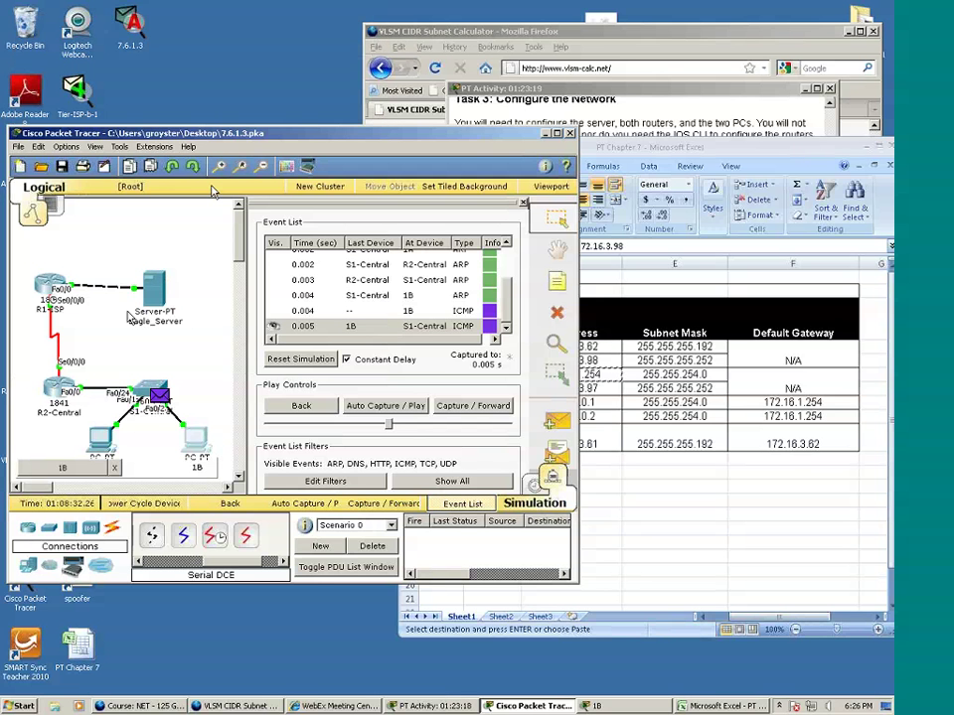
pyautogui.click(167, 397)
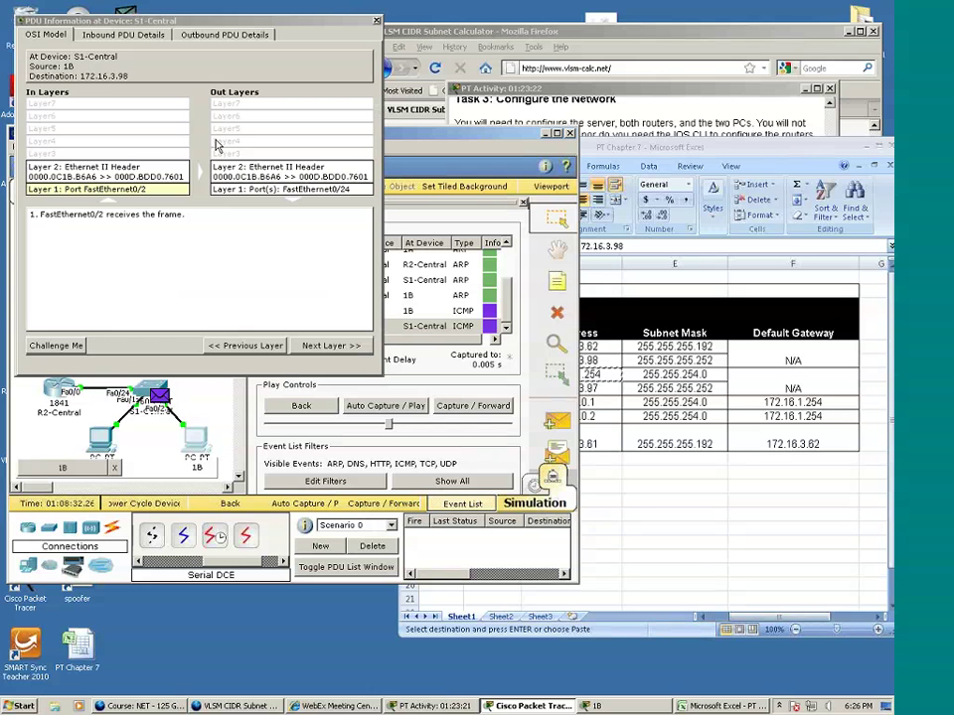
pyautogui.click(204, 34)
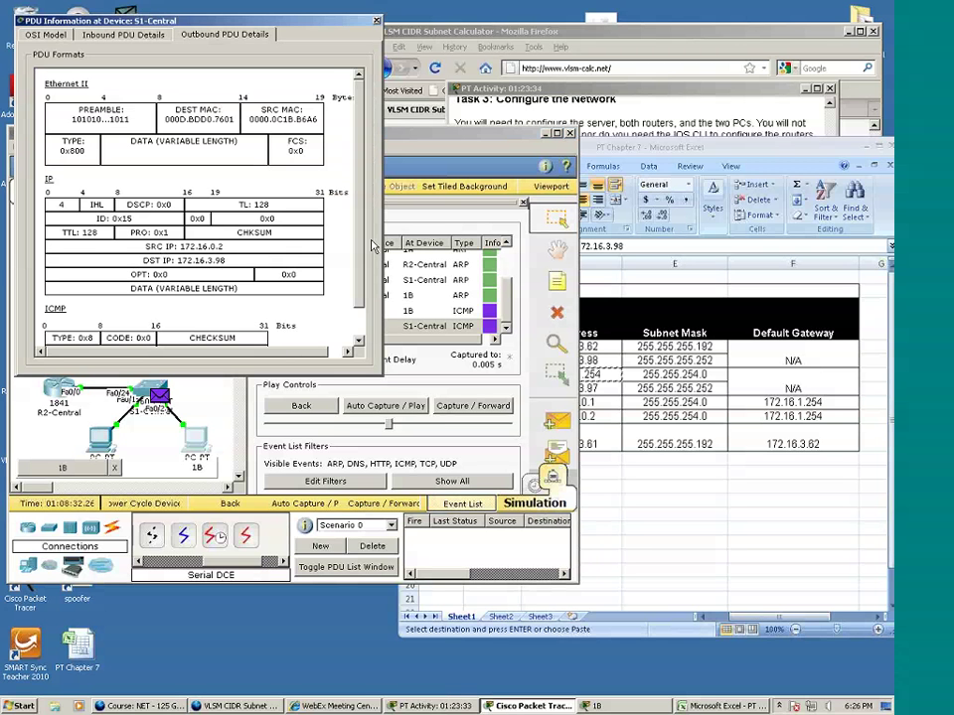
pyautogui.scroll(-2, 364, 222)
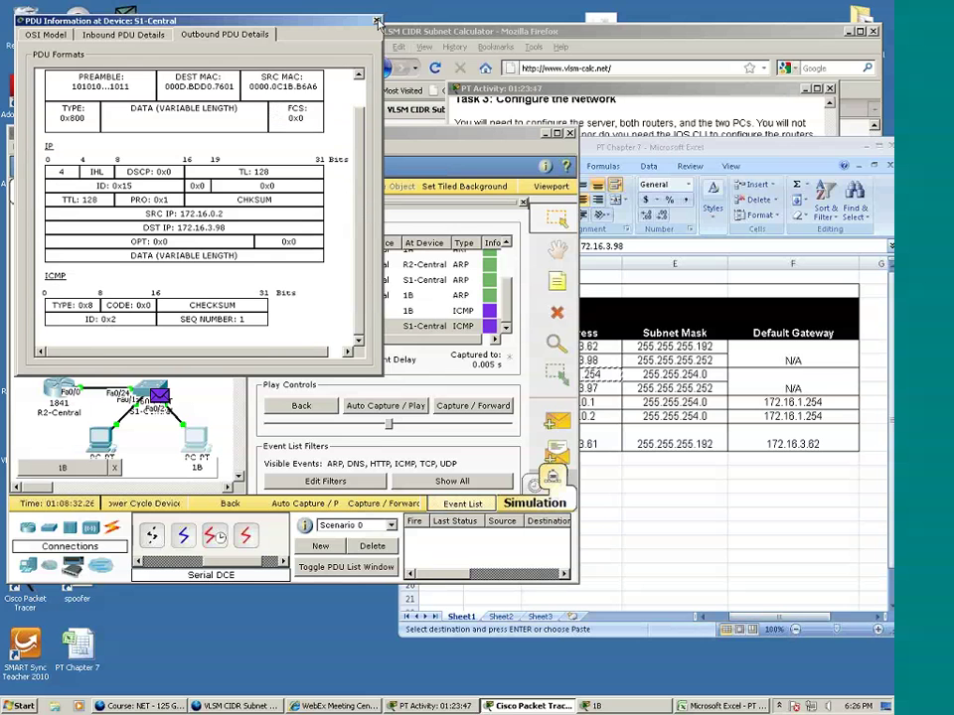
pyautogui.click(376, 21)
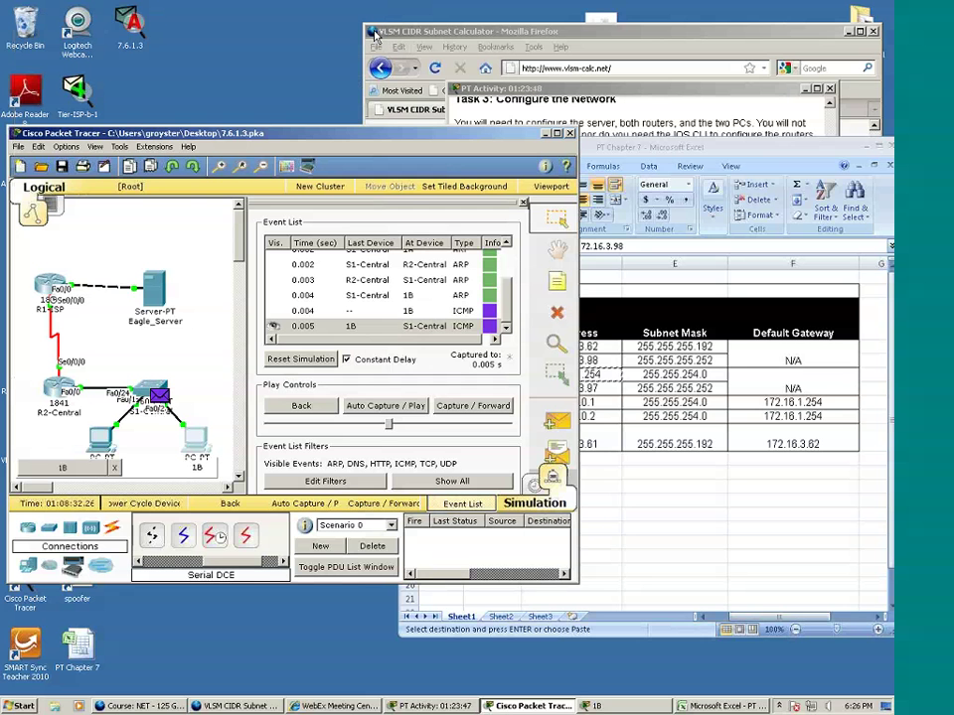
# Advance the simulation one event and examine the ICMP packet's inbound and outbound PDU details at R2-Central.
pyautogui.click(451, 411)
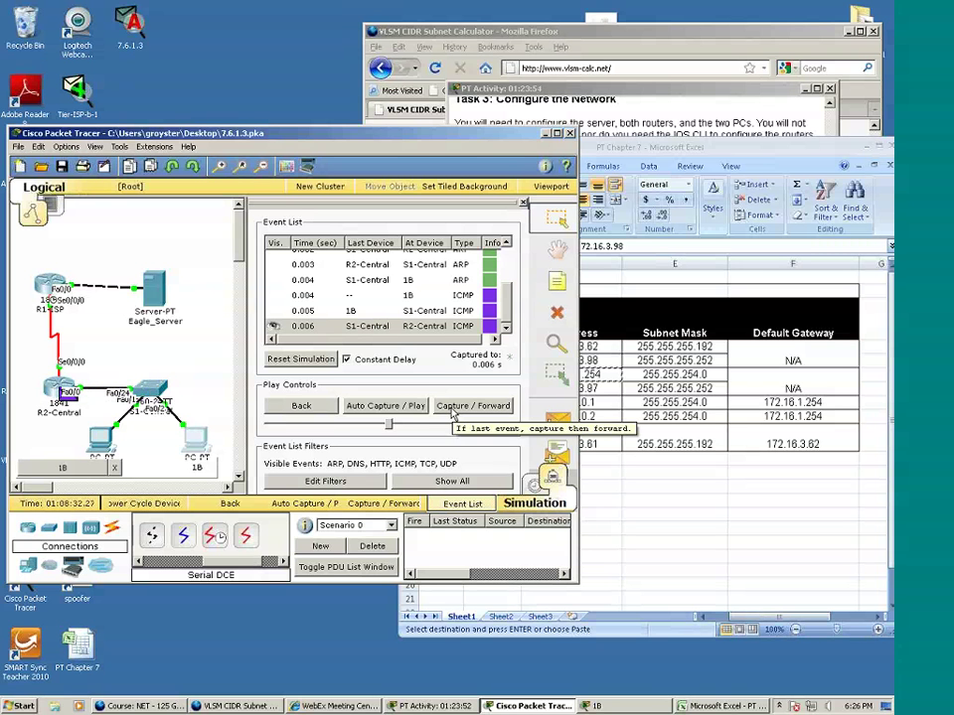
pyautogui.click(66, 401)
pyautogui.click(123, 34)
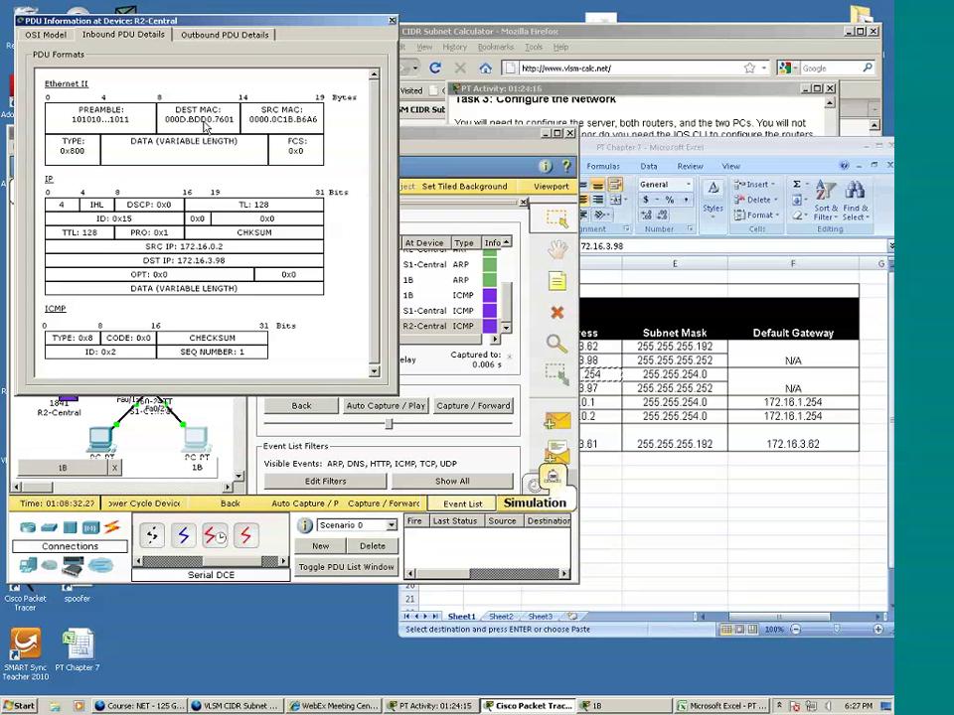
pyautogui.click(213, 33)
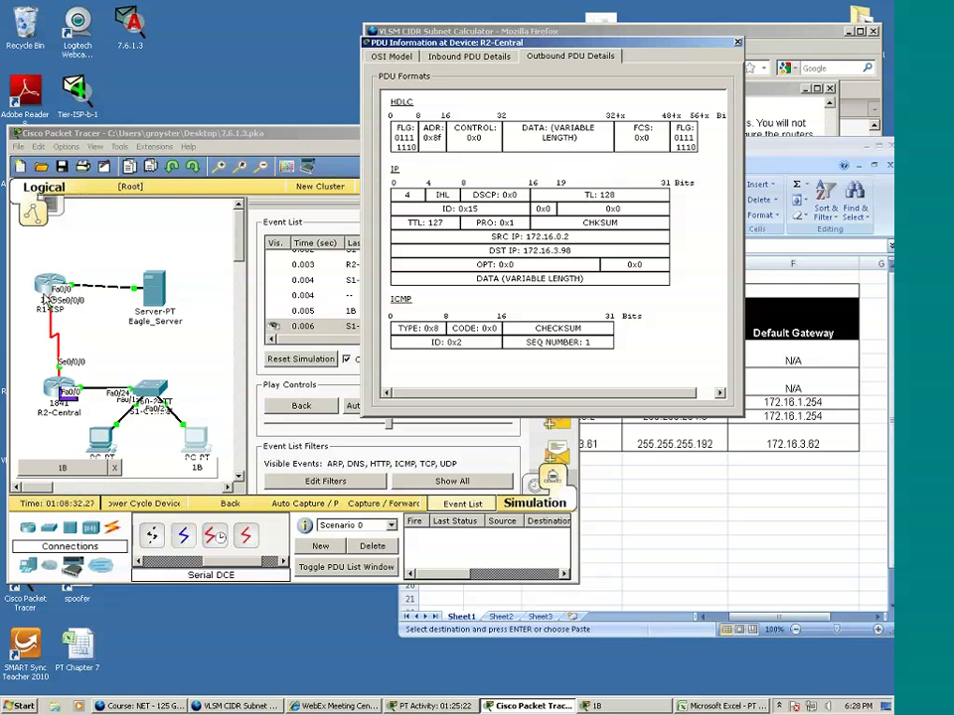
pyautogui.click(737, 45)
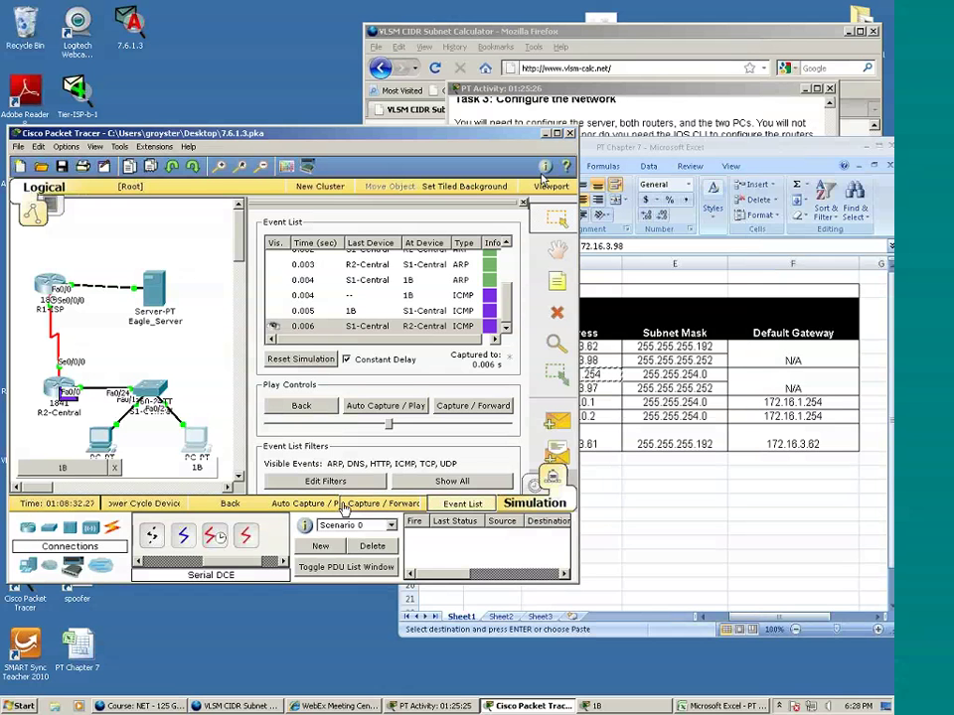
# Advance the simulation three events, carrying the ping to R1-ISP and back through R2-Central to S1-Central.
pyautogui.click(479, 409)
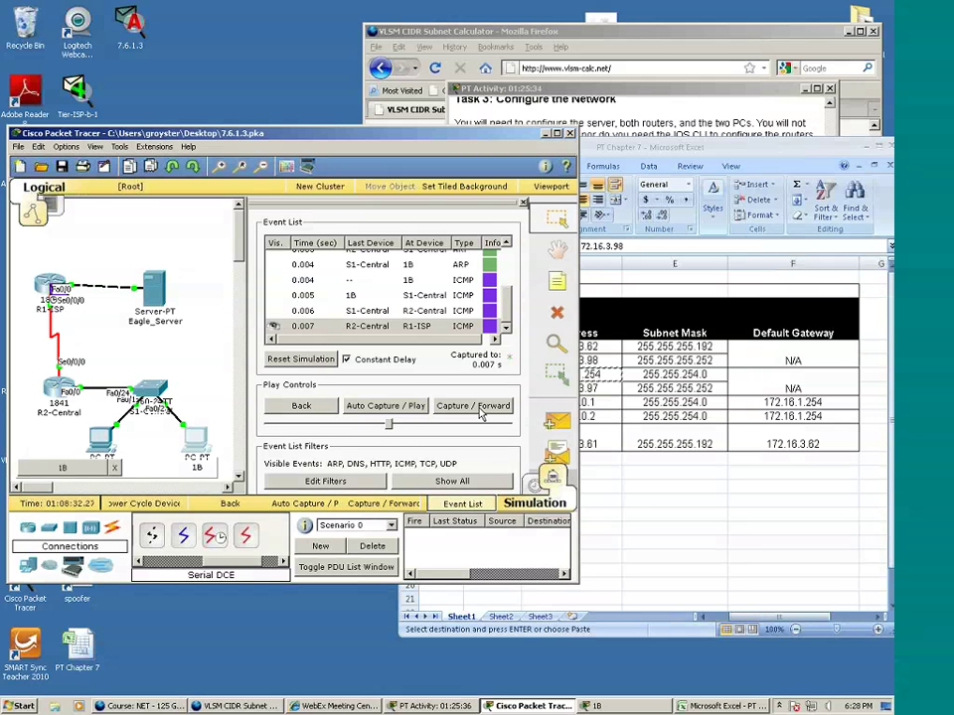
pyautogui.click(472, 405)
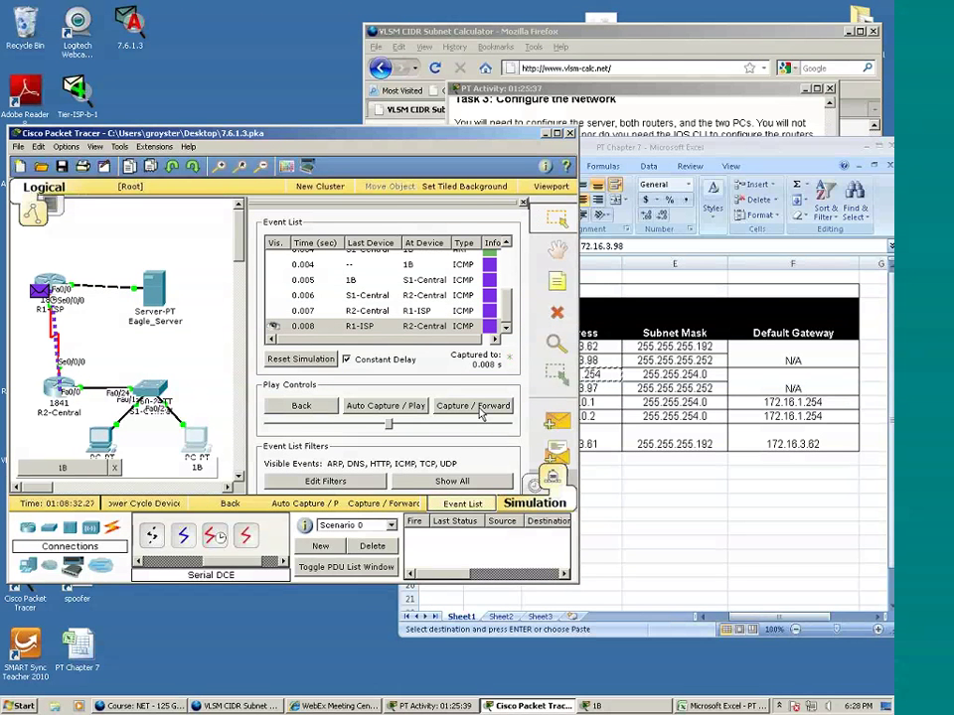
pyautogui.click(473, 405)
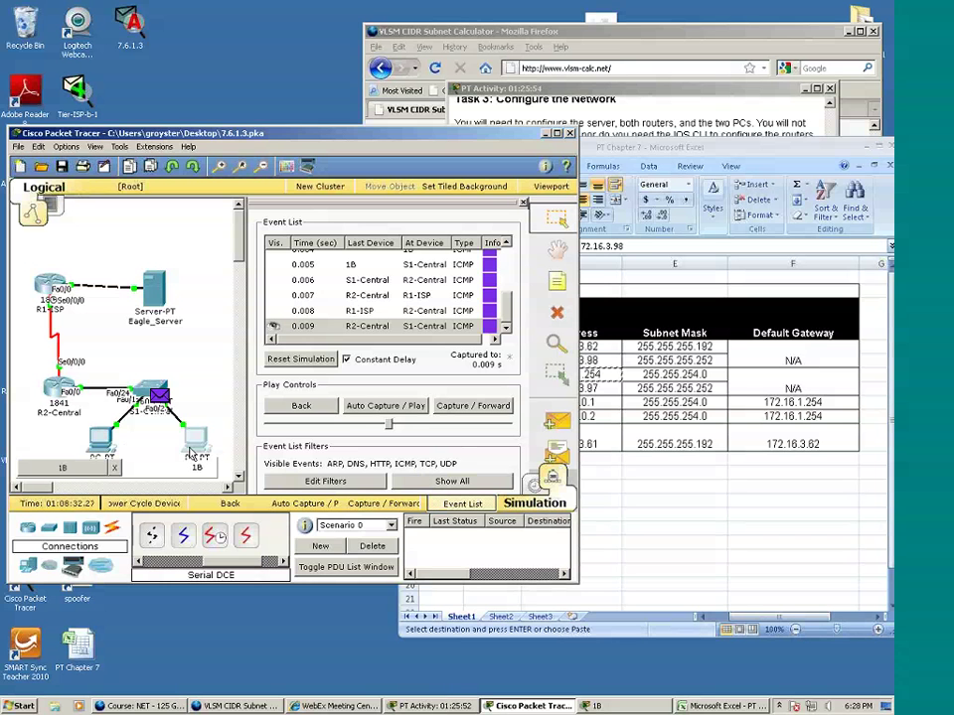
pyautogui.moveTo(202, 451)
pyautogui.moveTo(52, 383)
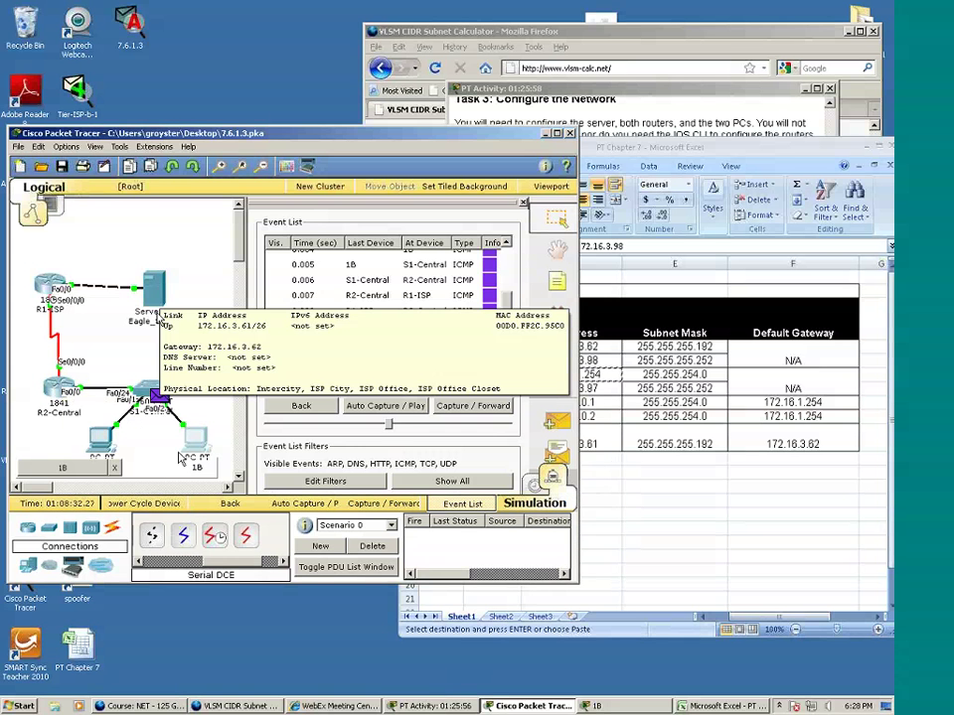
pyautogui.moveTo(162, 298)
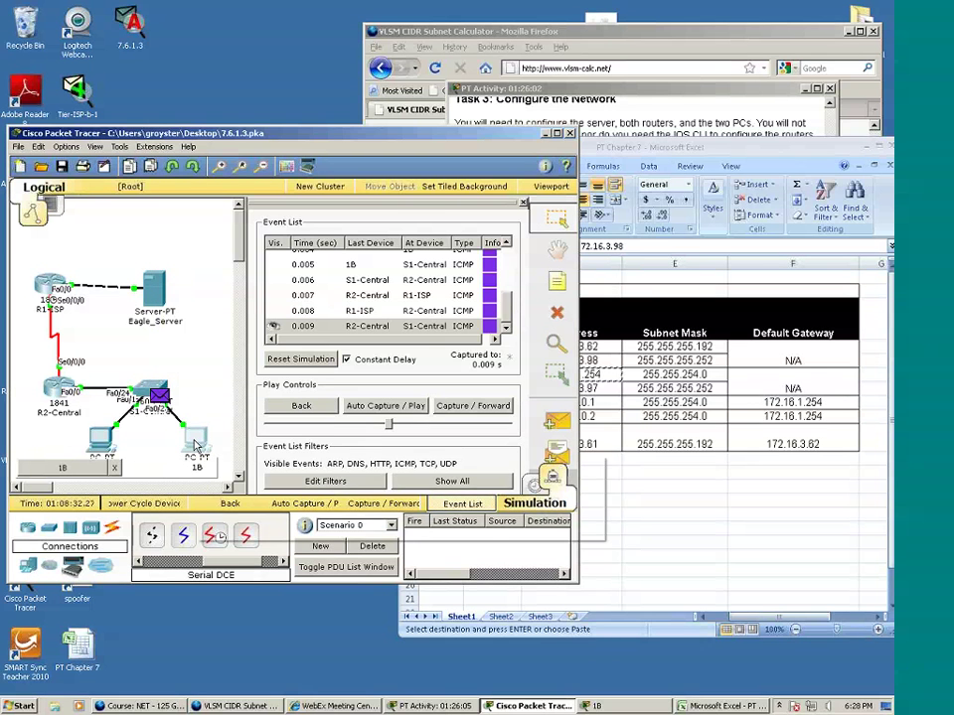
pyautogui.click(196, 444)
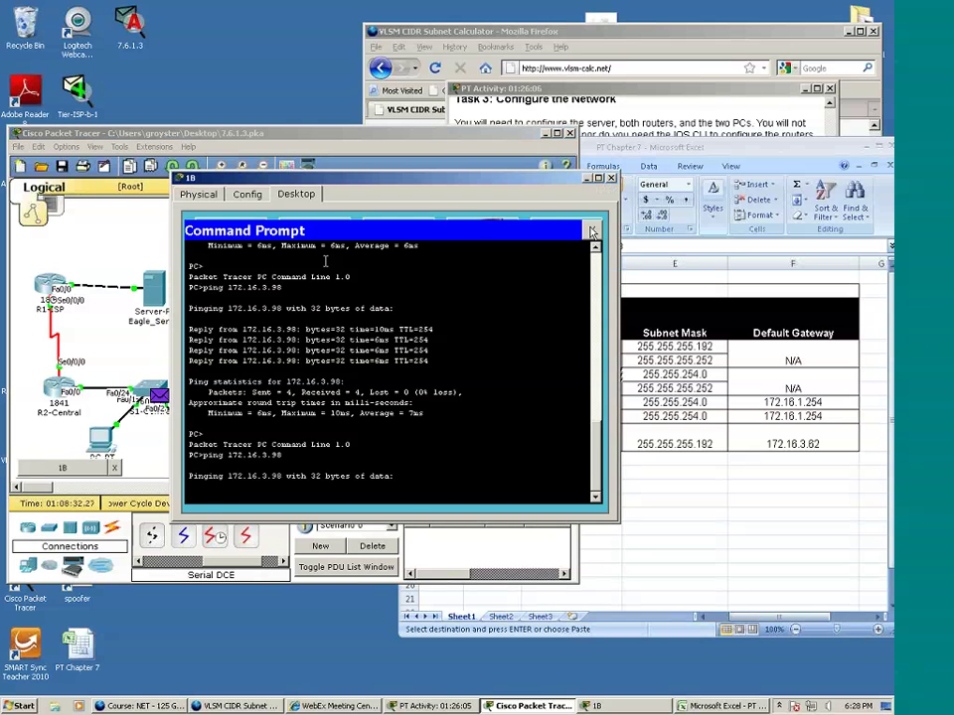
pyautogui.click(592, 232)
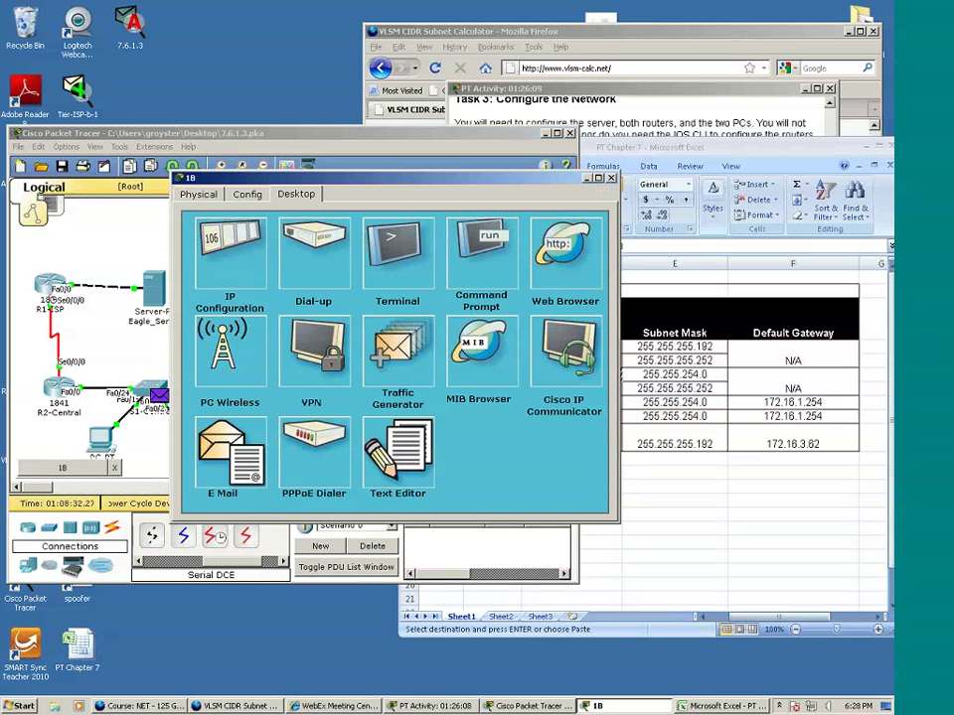
pyautogui.click(564, 254)
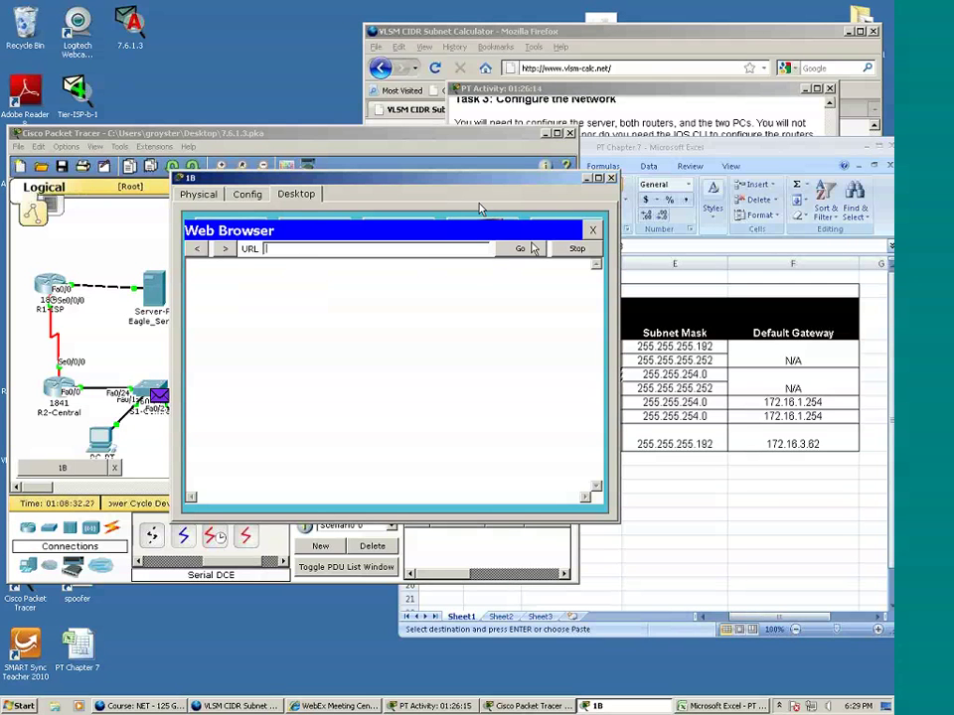
pyautogui.moveTo(432, 181); pyautogui.dragTo(333, 79)
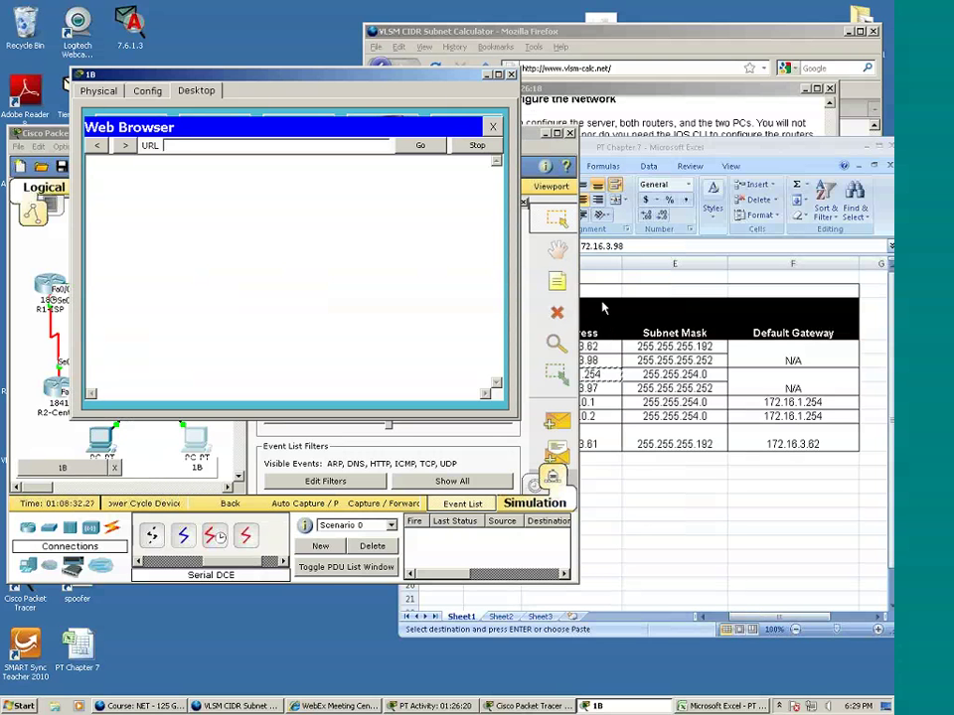
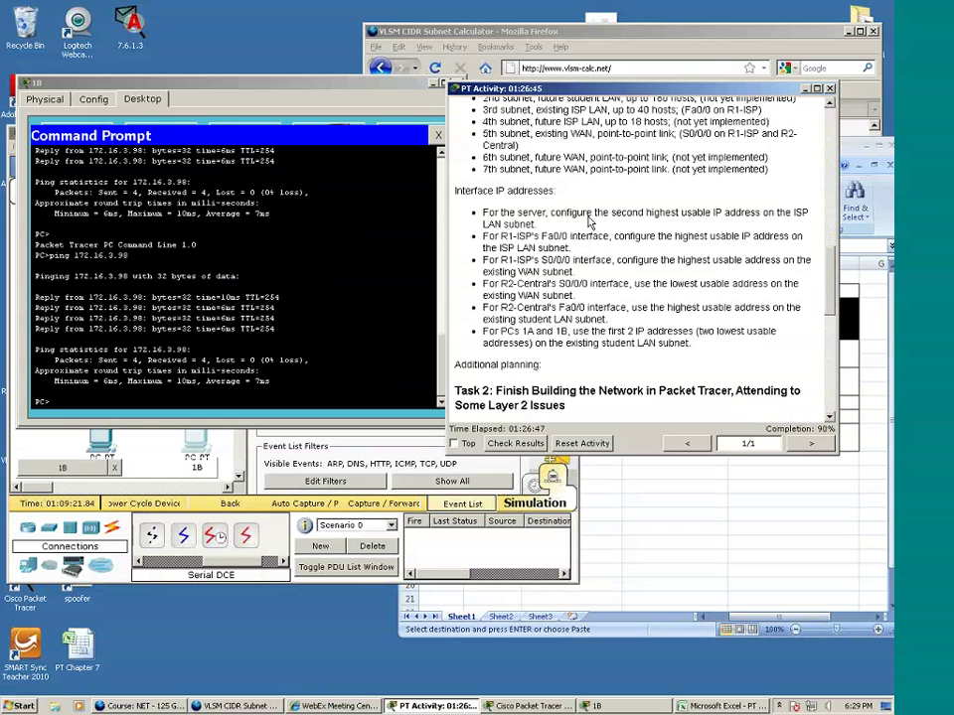
# Read the additional planning notes in the activity instructions and replace 1B's command prompt with its web browser.
pyautogui.scroll(-1, 588, 233)
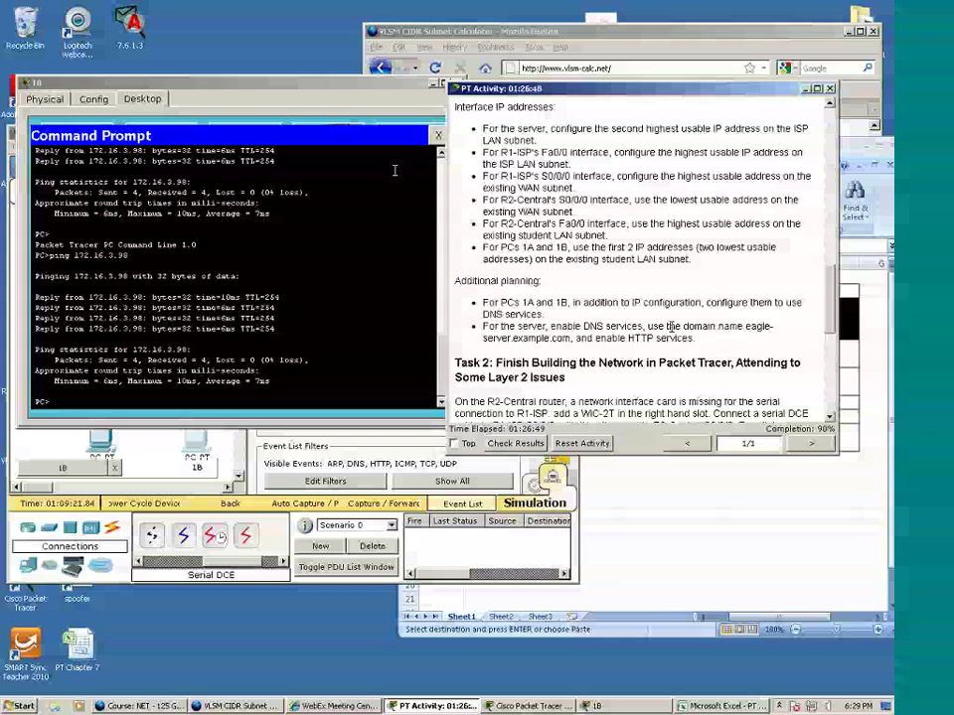
pyautogui.click(391, 166)
pyautogui.click(438, 135)
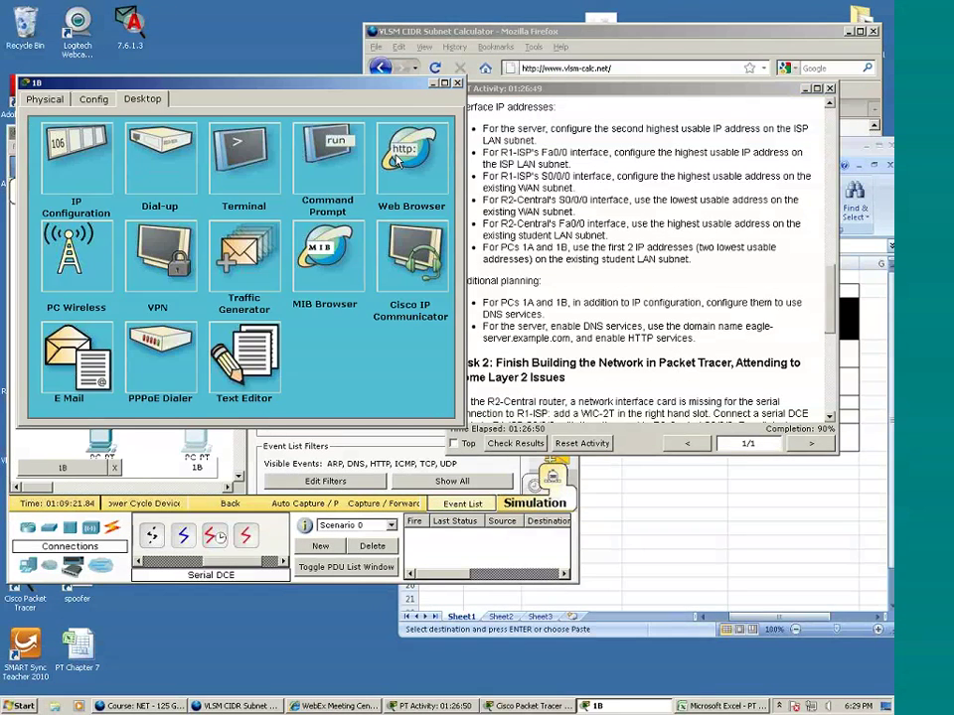
pyautogui.click(410, 171)
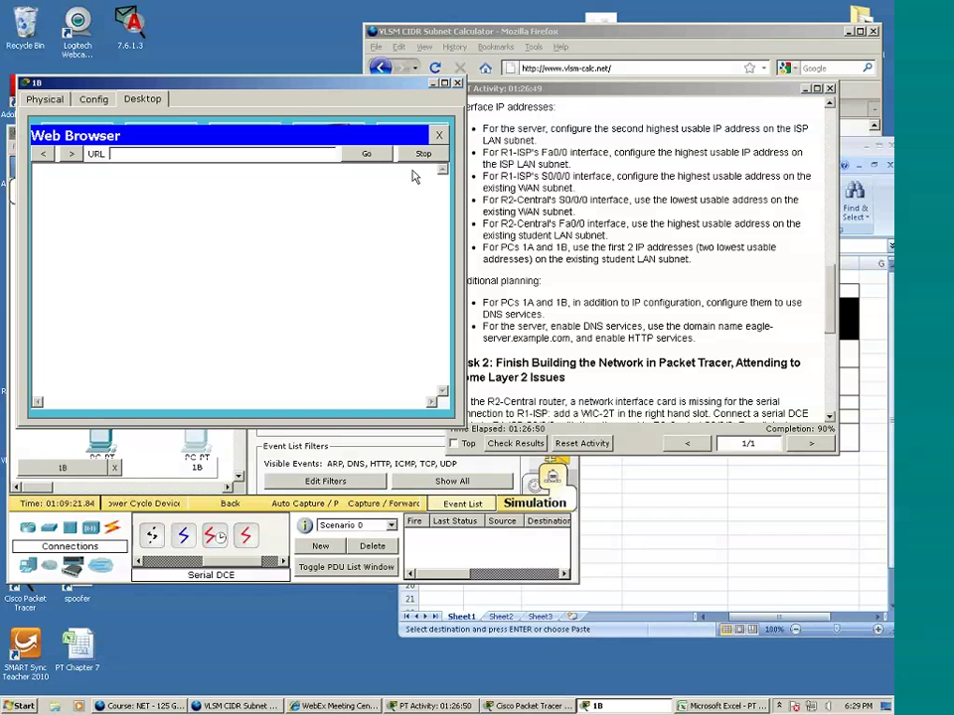
# Locate the server's domain name in the instructions and request eagle-server.example.com from 1B's web browser.
pyautogui.click(682, 305)
pyautogui.moveTo(745, 326); pyautogui.dragTo(570, 345)
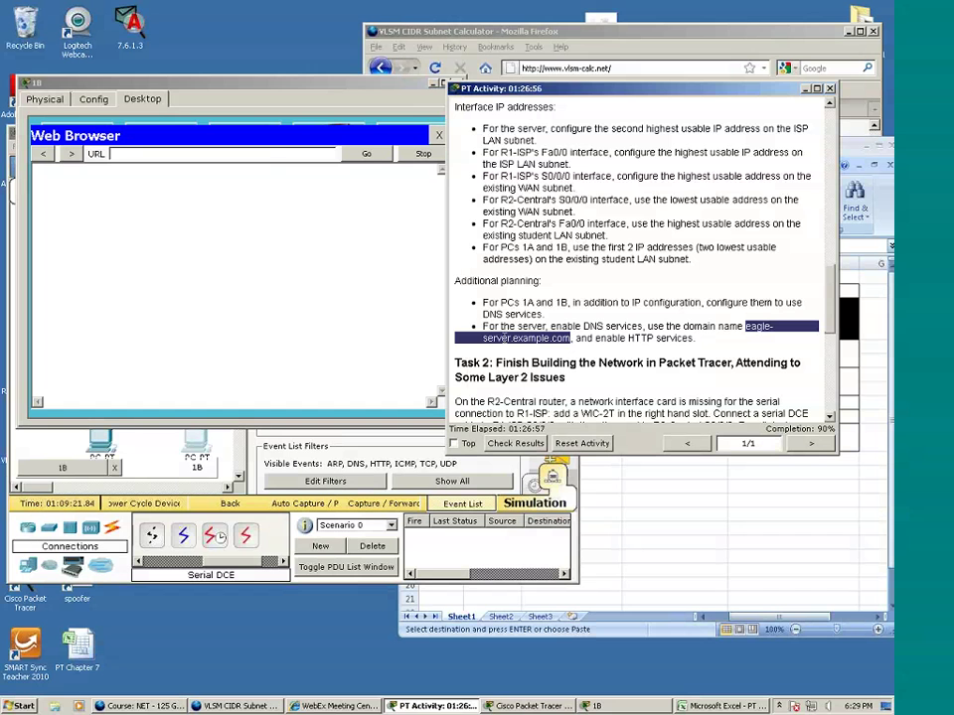
pyautogui.click(262, 153)
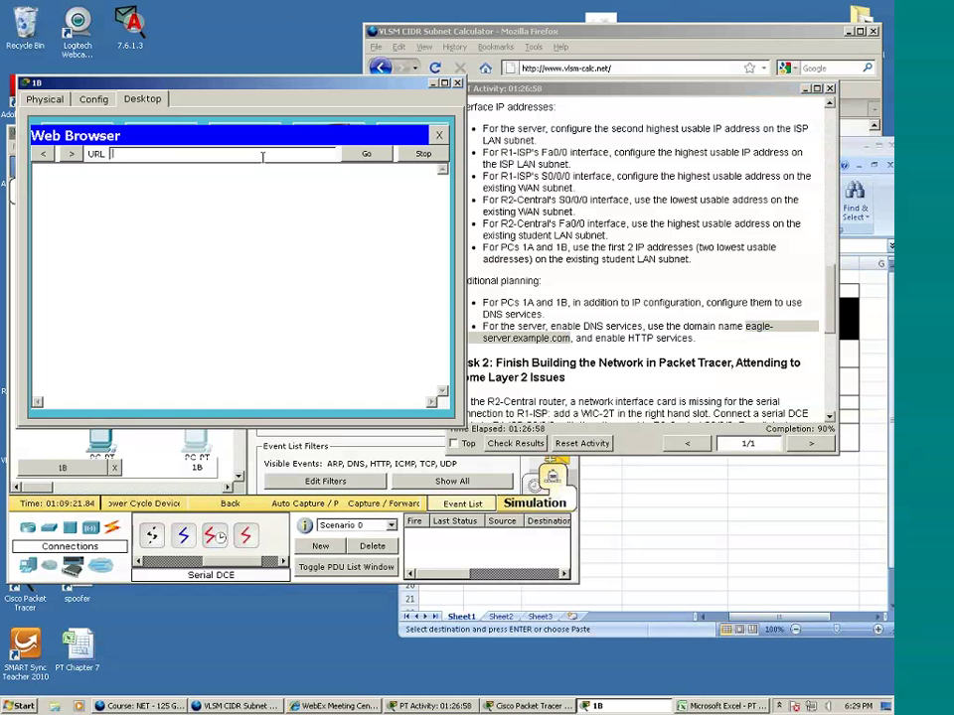
pyautogui.write('eagle-server.example')
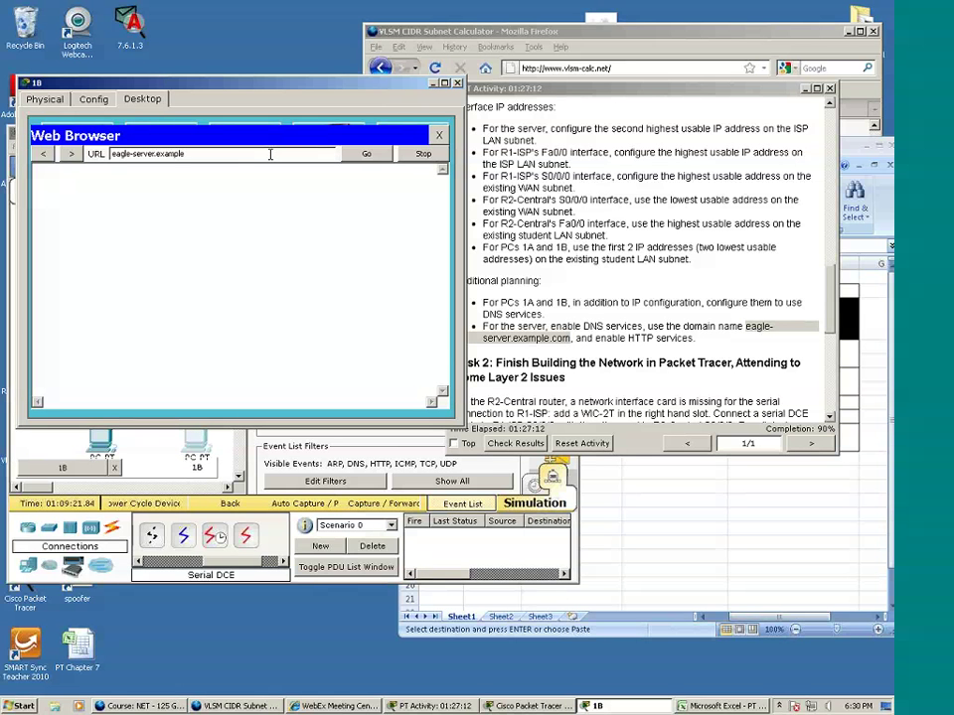
pyautogui.write('.com')
pyautogui.click(360, 157)
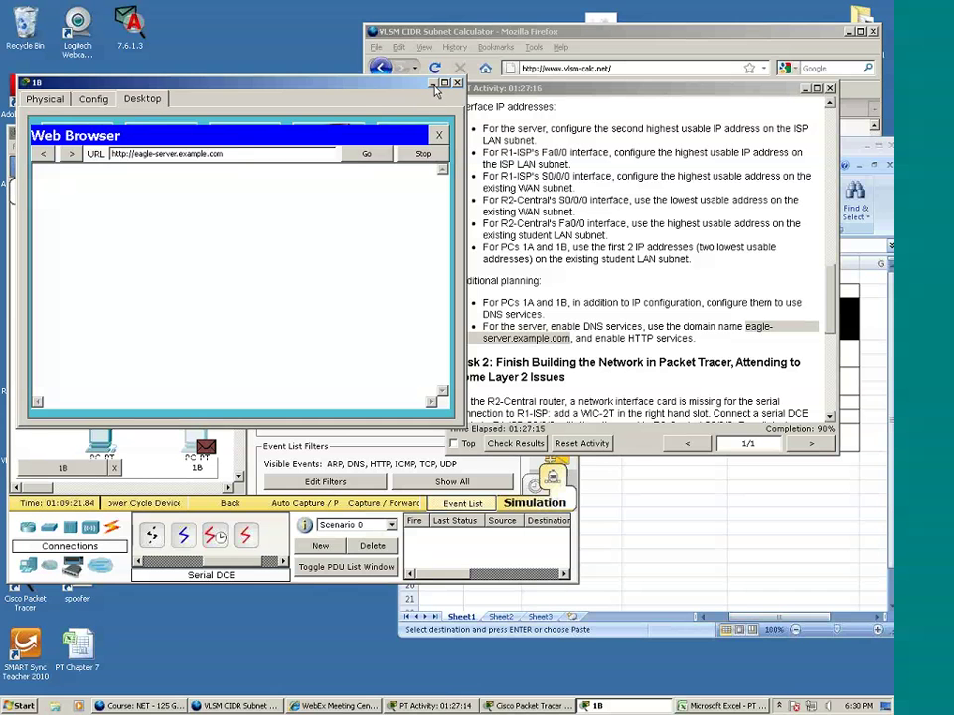
# Minimize the 1B window and advance the simulation one event, sending the DNS query from 1B to S1-Central.
pyautogui.click(434, 84)
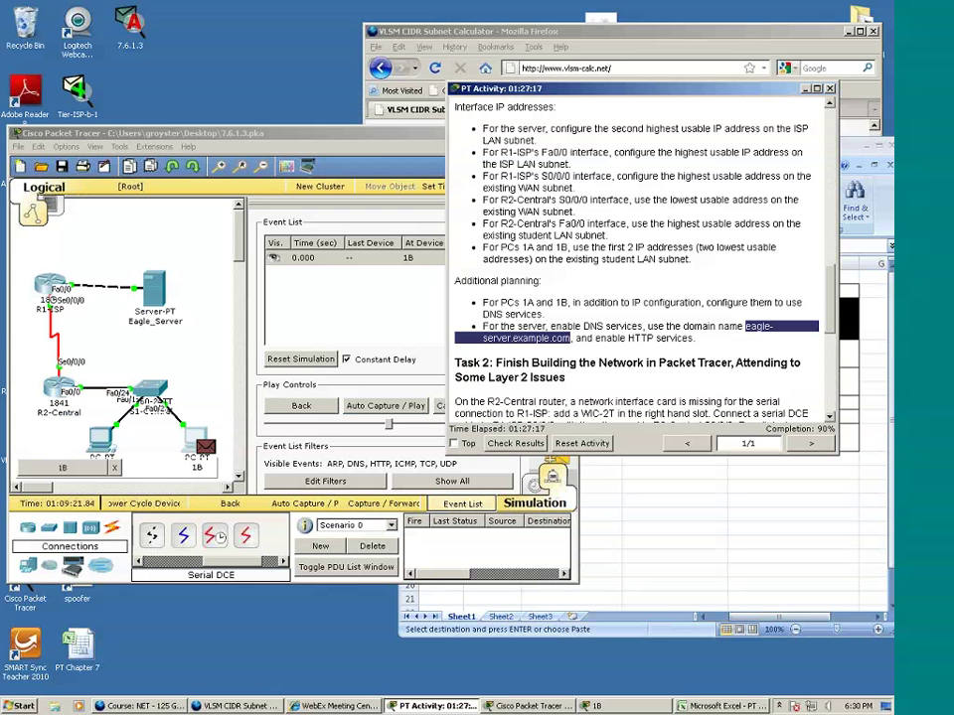
pyautogui.click(250, 404)
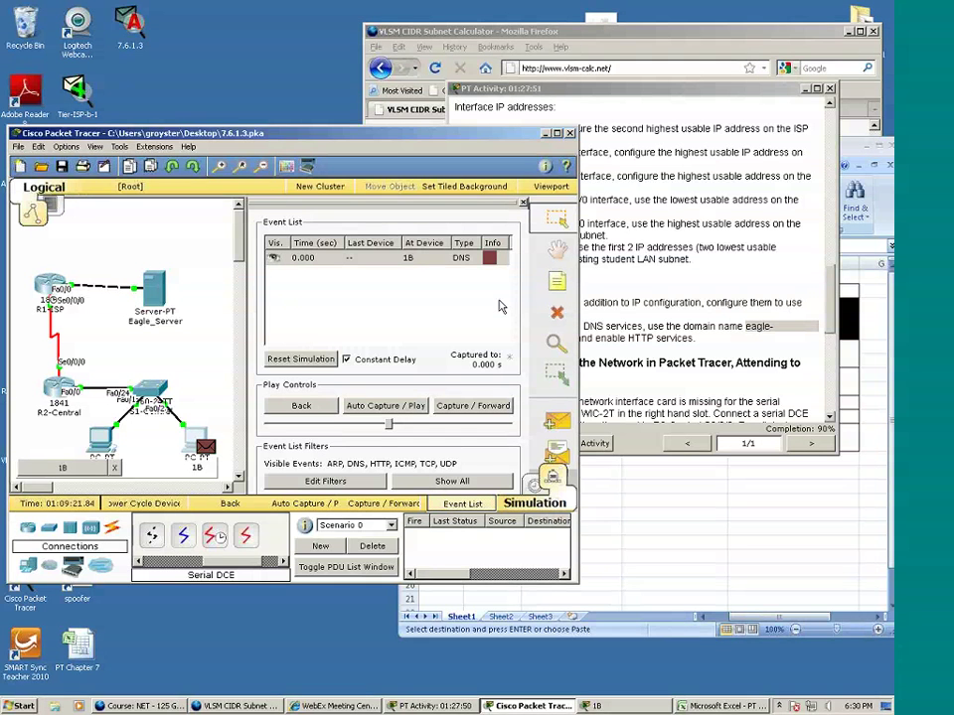
pyautogui.click(470, 413)
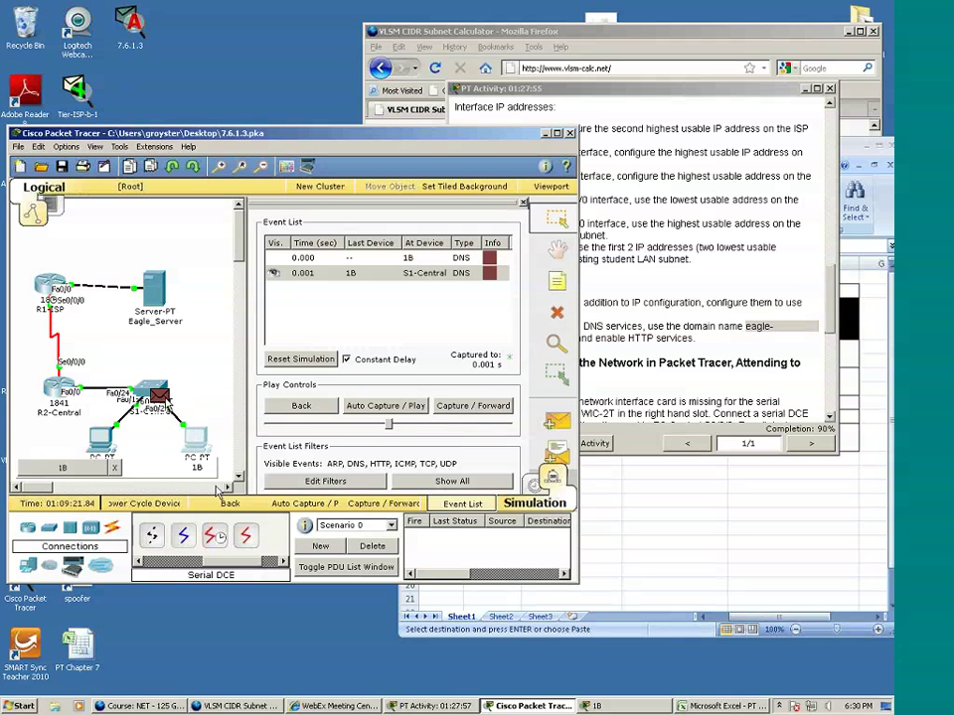
# Inspect the outbound PDU details of the DNS packet at S1-Central and close its information window.
pyautogui.click(159, 398)
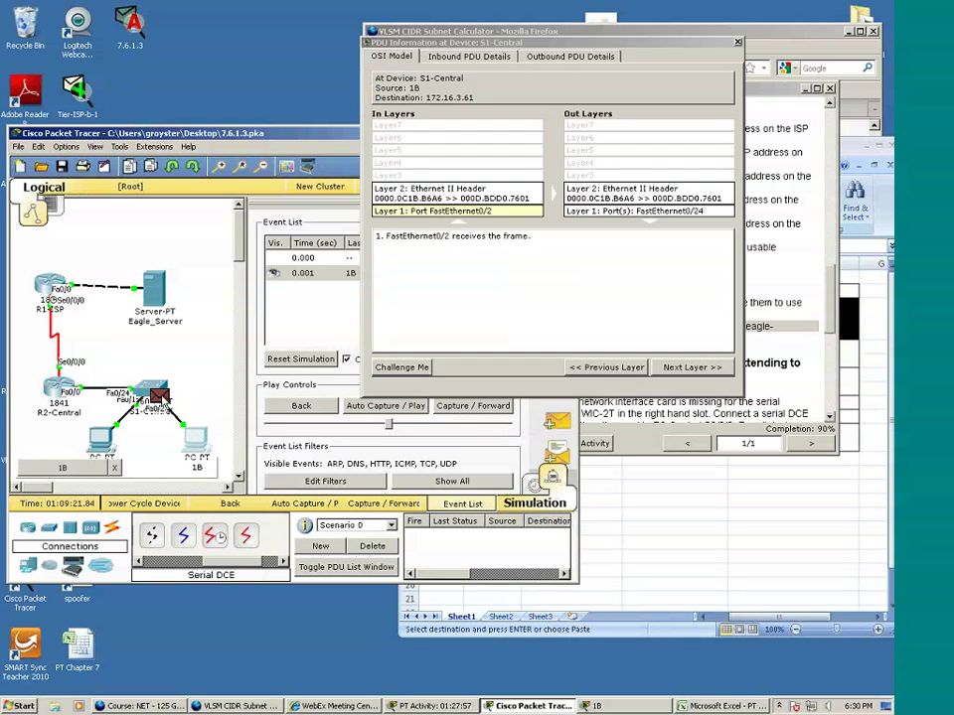
pyautogui.click(554, 57)
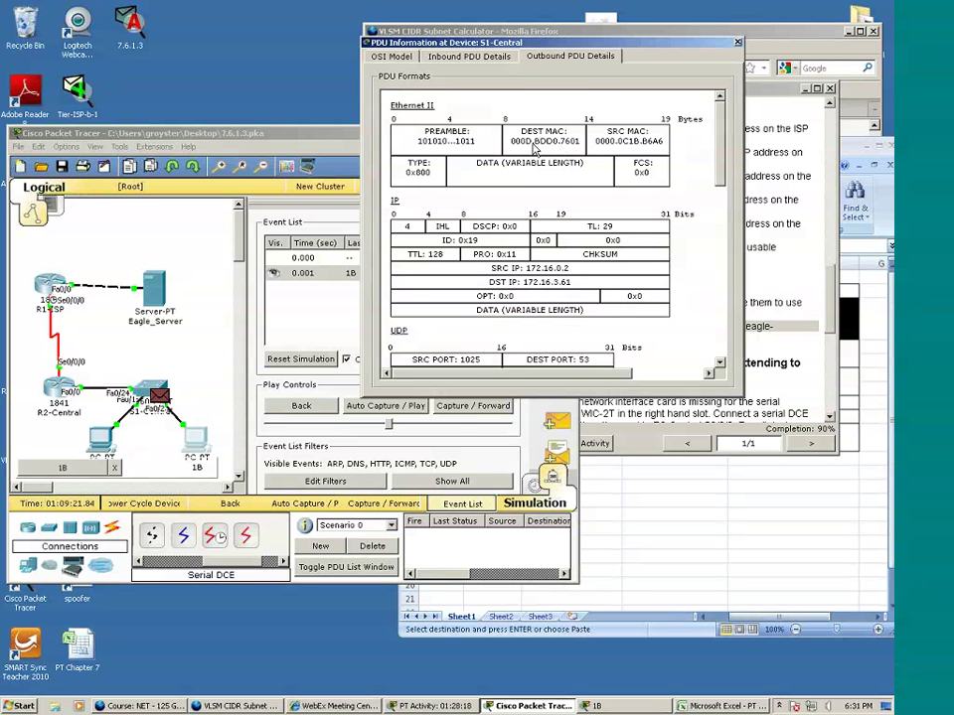
pyautogui.click(738, 44)
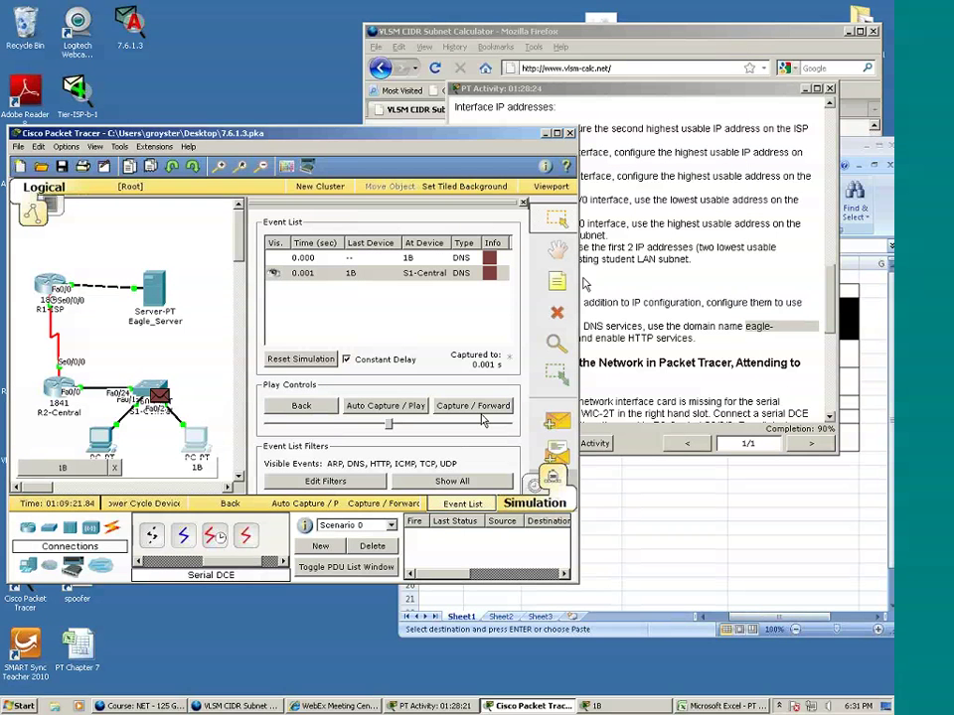
# Advance the DNS query through R2-Central to R1-ISP and inspect its outbound PDU details there.
pyautogui.click(481, 408)
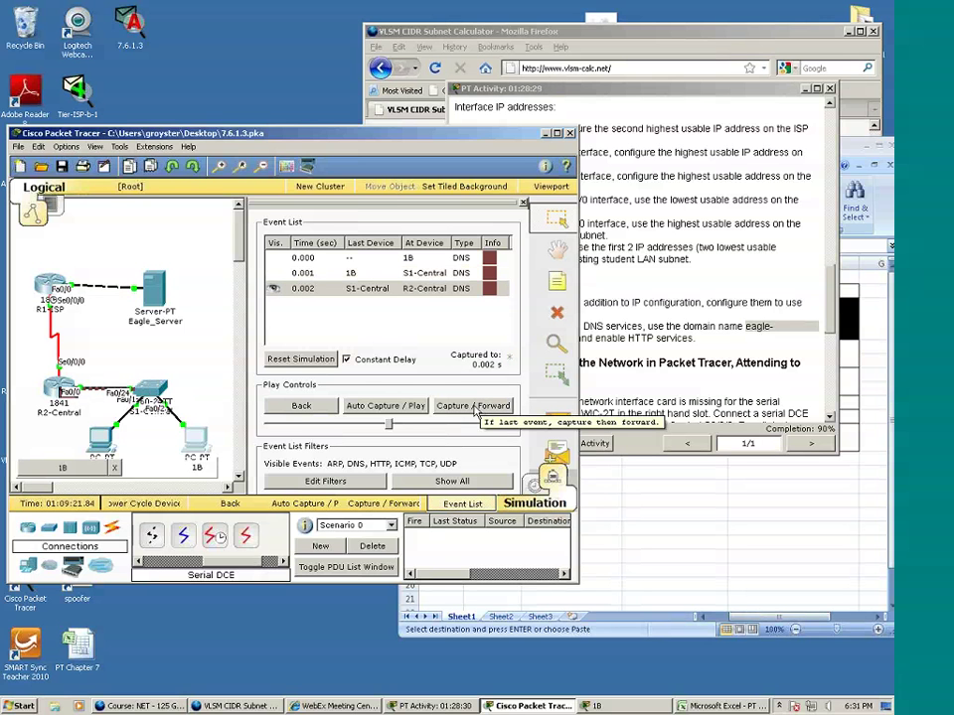
pyautogui.click(475, 407)
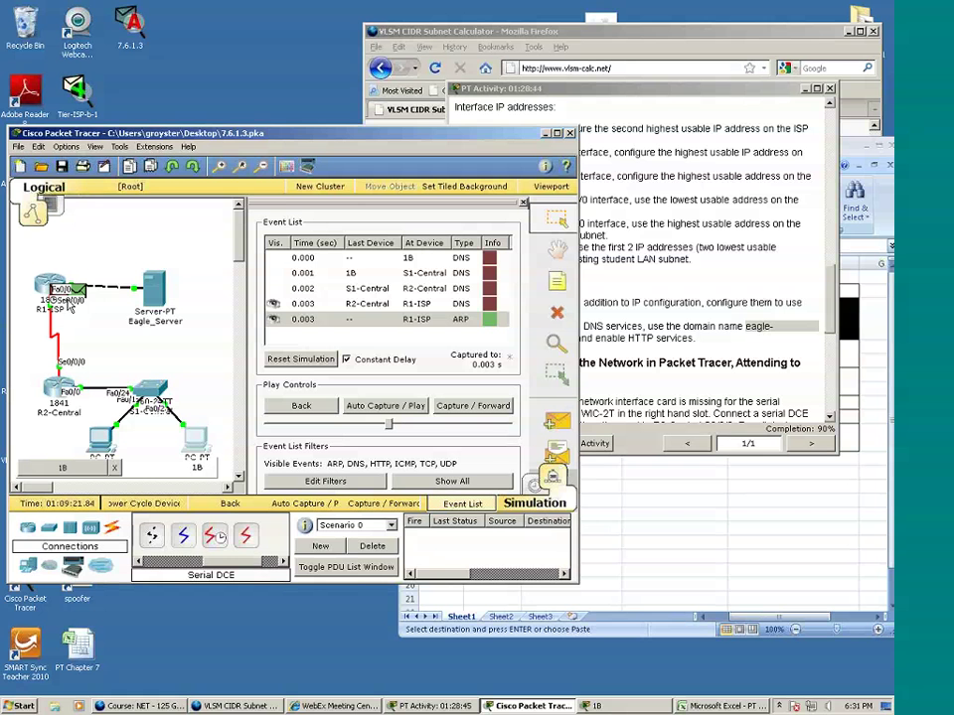
pyautogui.moveTo(51, 298)
pyautogui.click(132, 296)
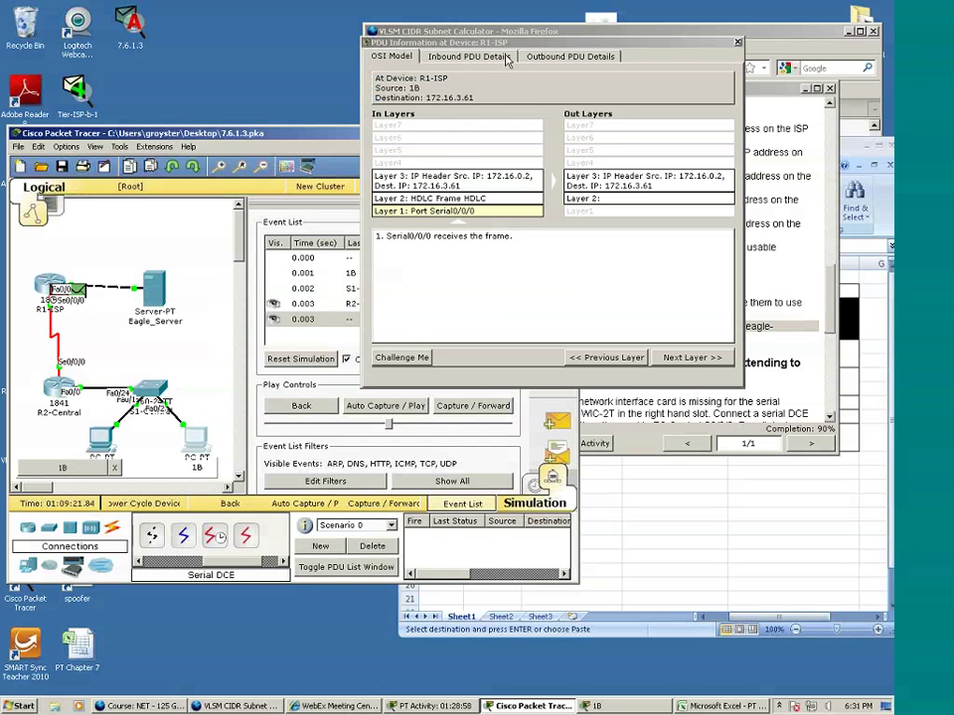
pyautogui.click(570, 57)
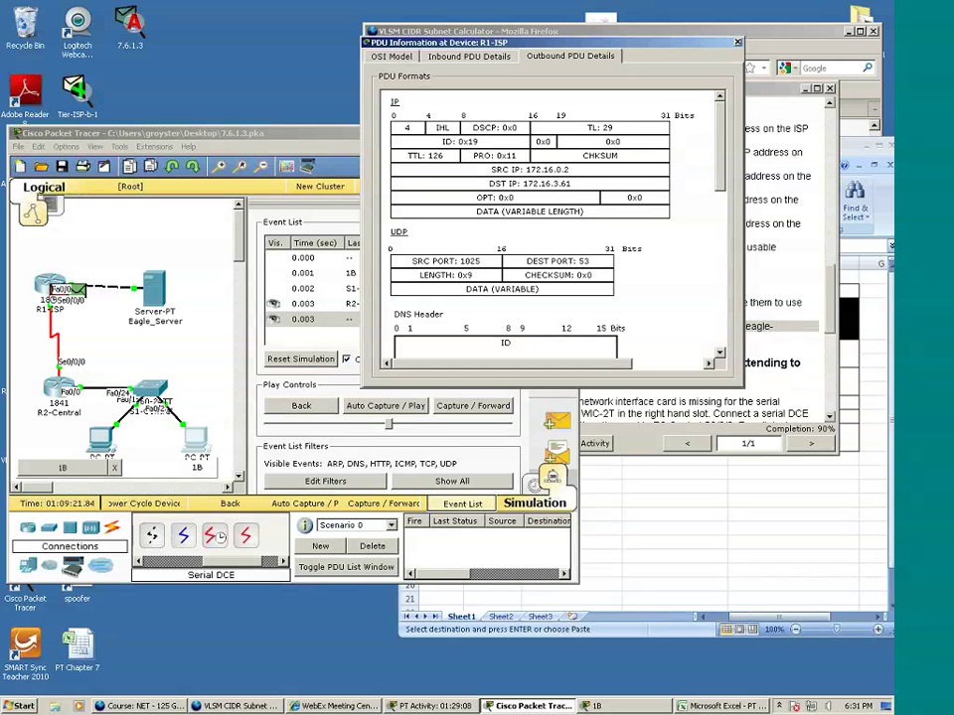
pyautogui.click(552, 32)
# Examine the outbound PDU details of the ARP request at R1-ISP and close its information window.
pyautogui.click(490, 323)
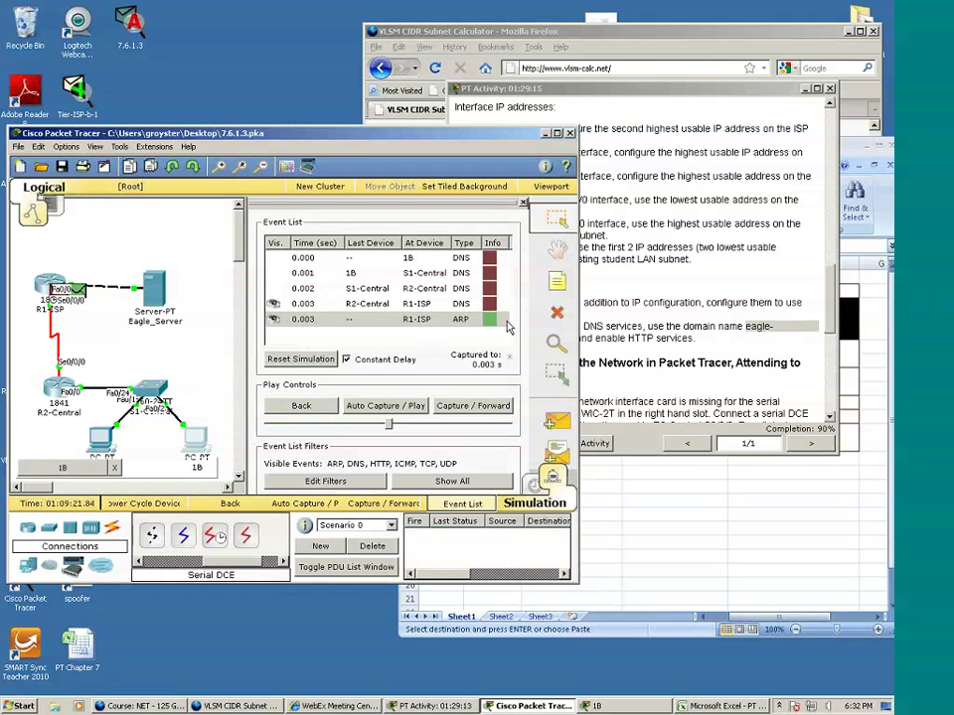
pyautogui.click(72, 299)
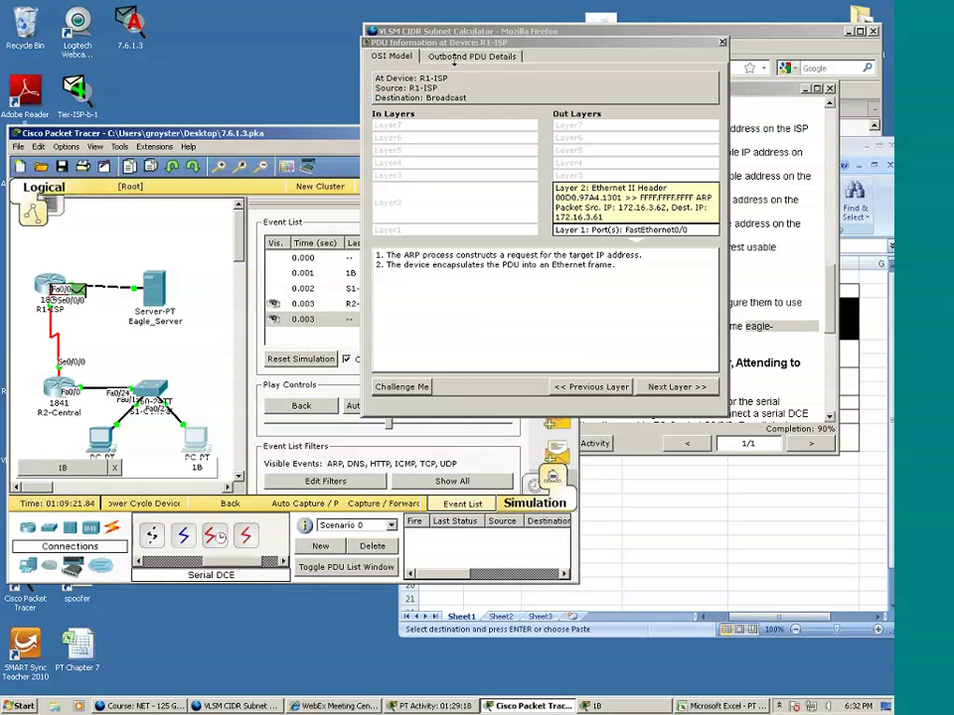
pyautogui.click(471, 56)
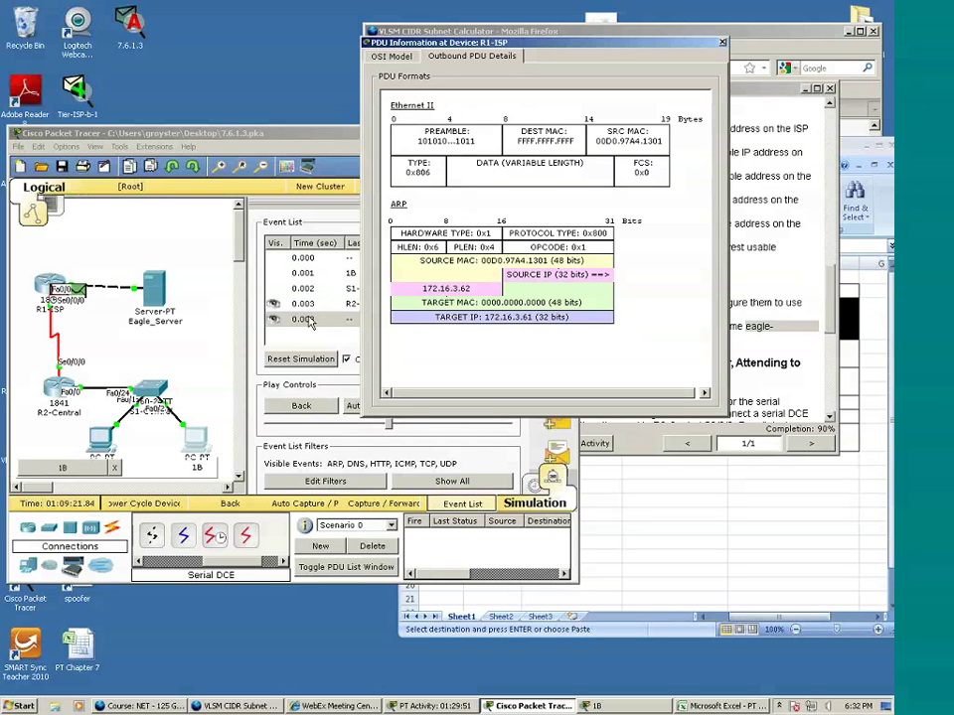
pyautogui.click(724, 47)
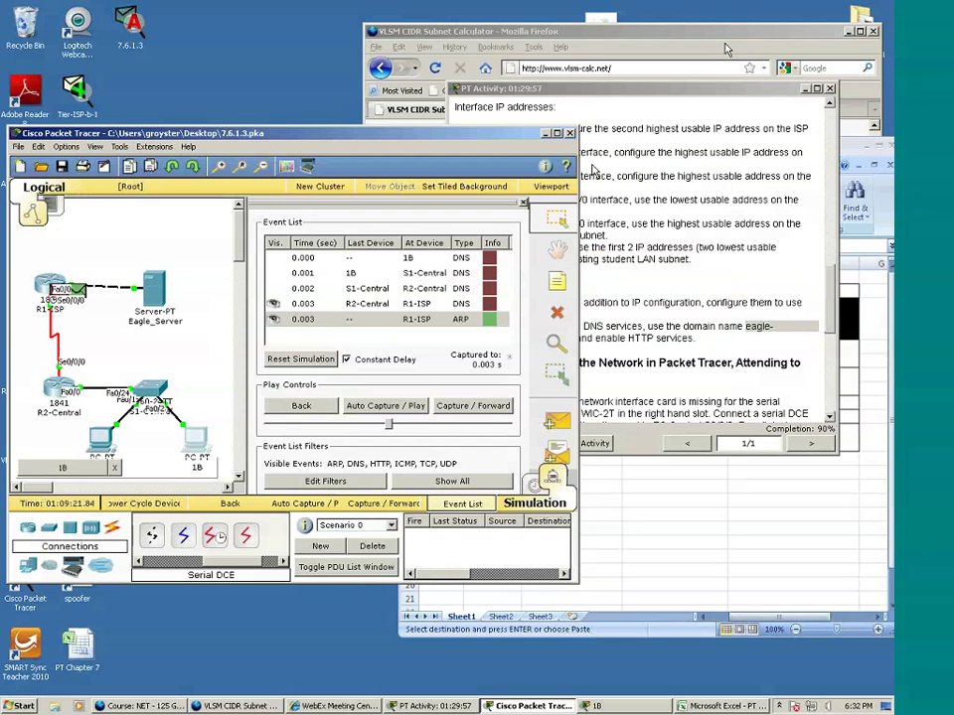
# Advance the simulation through R1-ISP's ARP exchange with Eagle_Server and the RIPv2 updates until 1B issues a new DNS query.
pyautogui.click(486, 408)
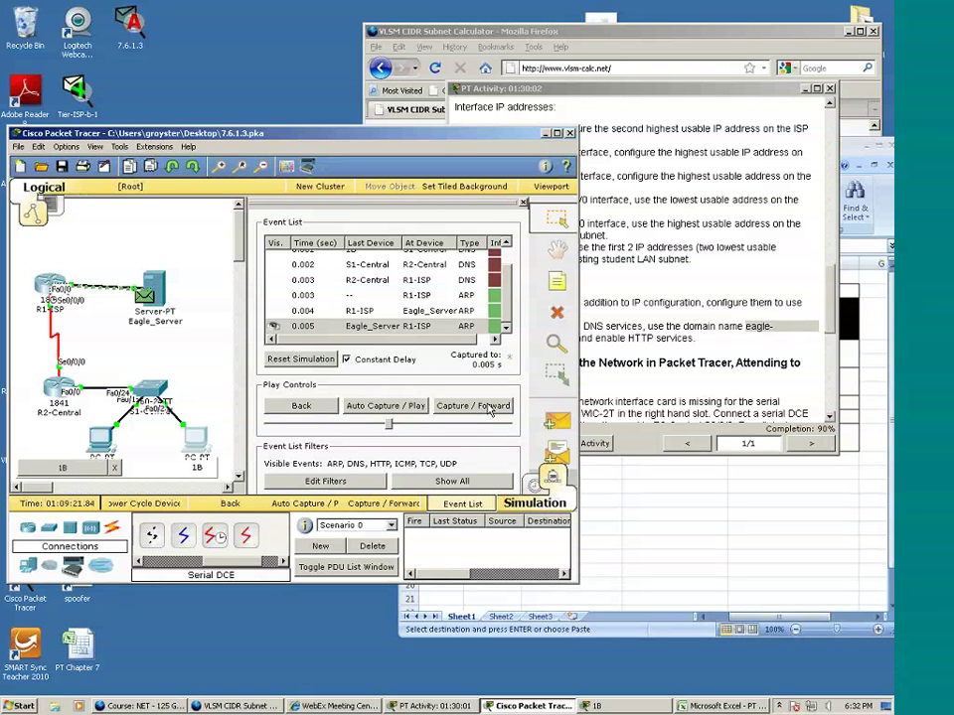
pyautogui.click(489, 409)
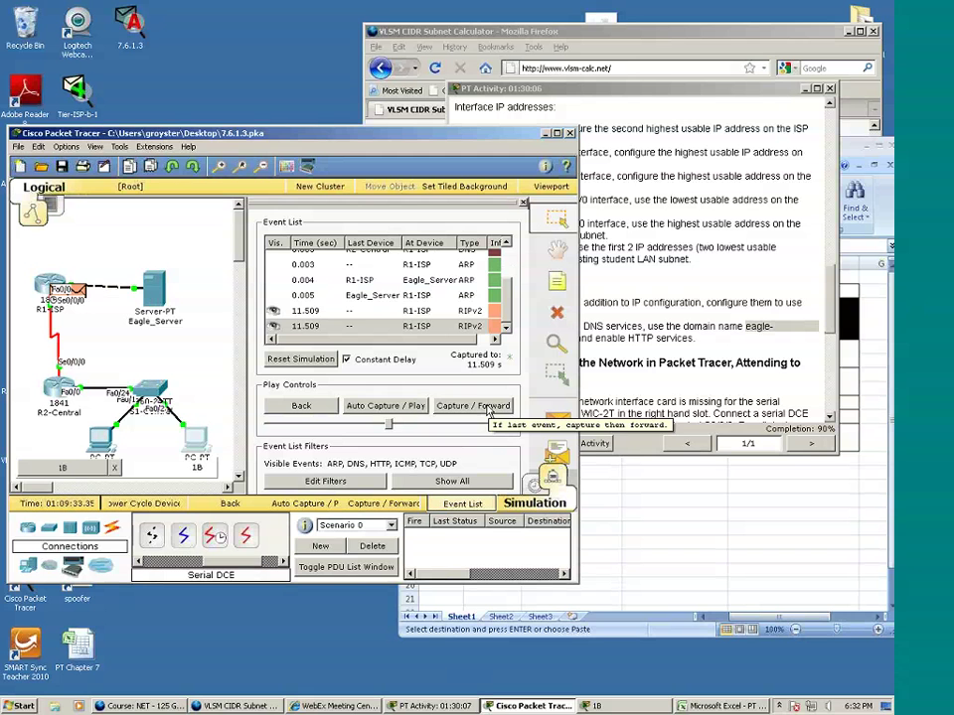
pyautogui.click(488, 411)
pyautogui.click(489, 409)
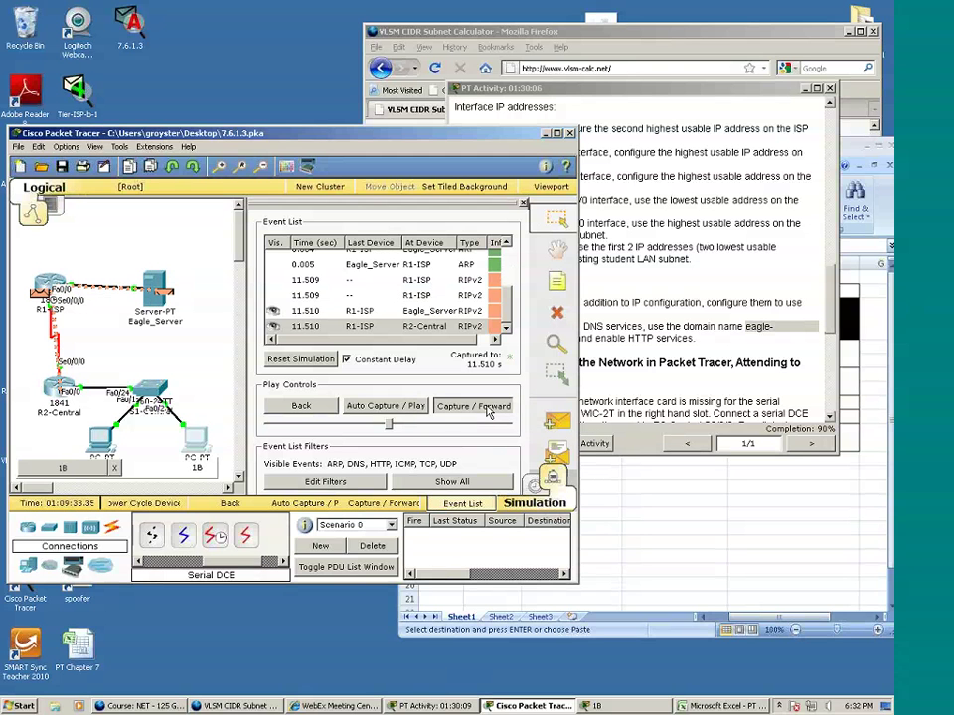
pyautogui.click(489, 410)
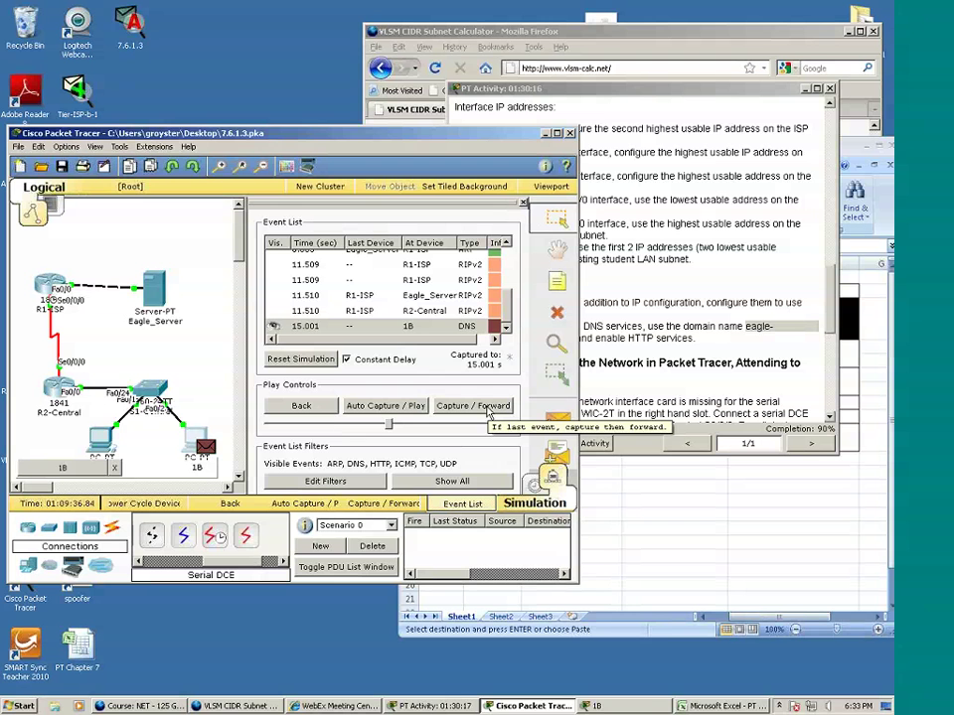
# Advance the simulation hop by hop, carrying the new DNS query from 1B to Eagle_Server and the reply back to 1B.
pyautogui.click(487, 411)
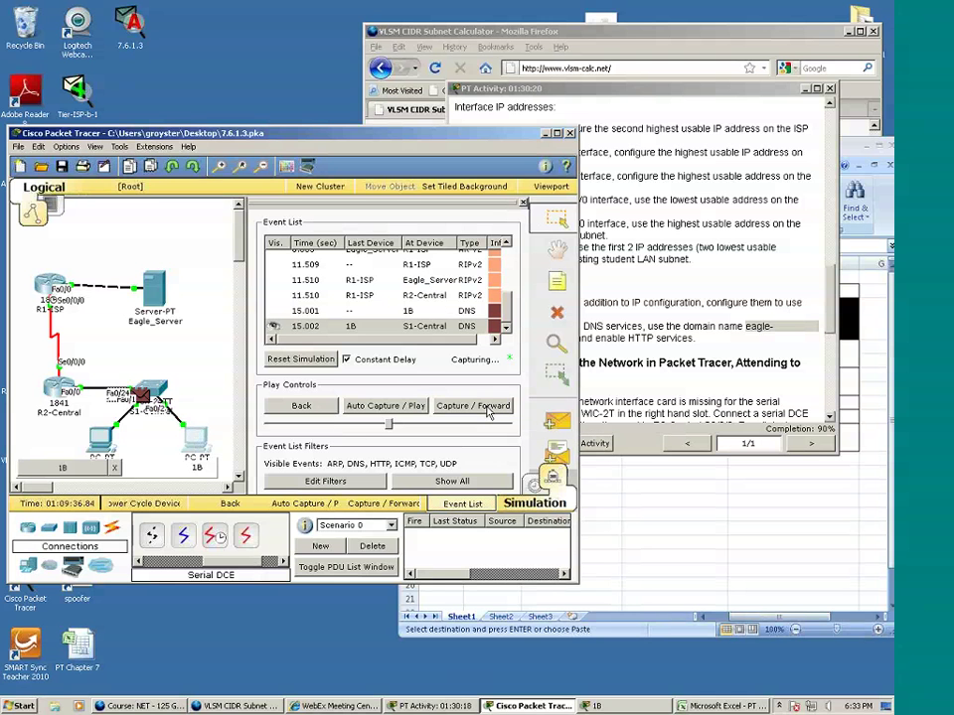
pyautogui.click(488, 412)
pyautogui.click(488, 412)
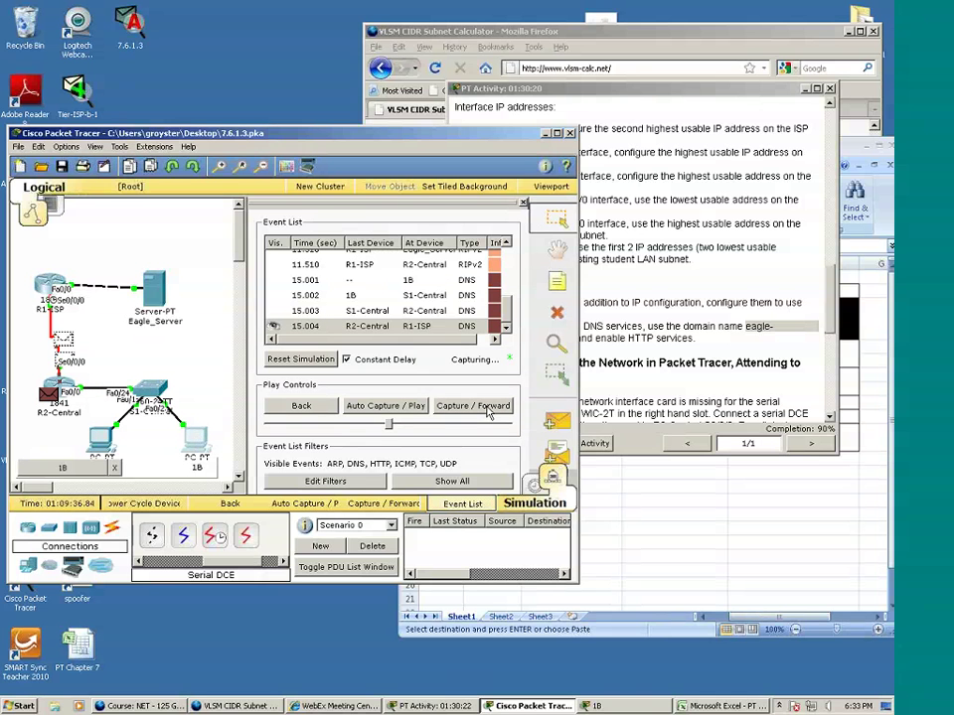
pyautogui.click(488, 411)
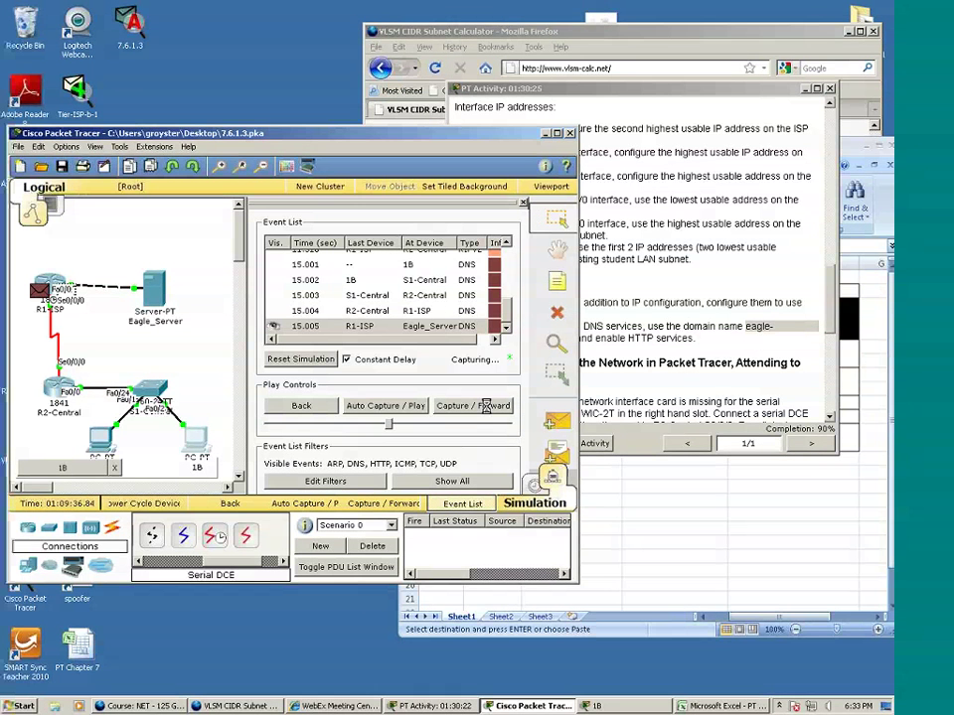
pyautogui.click(488, 411)
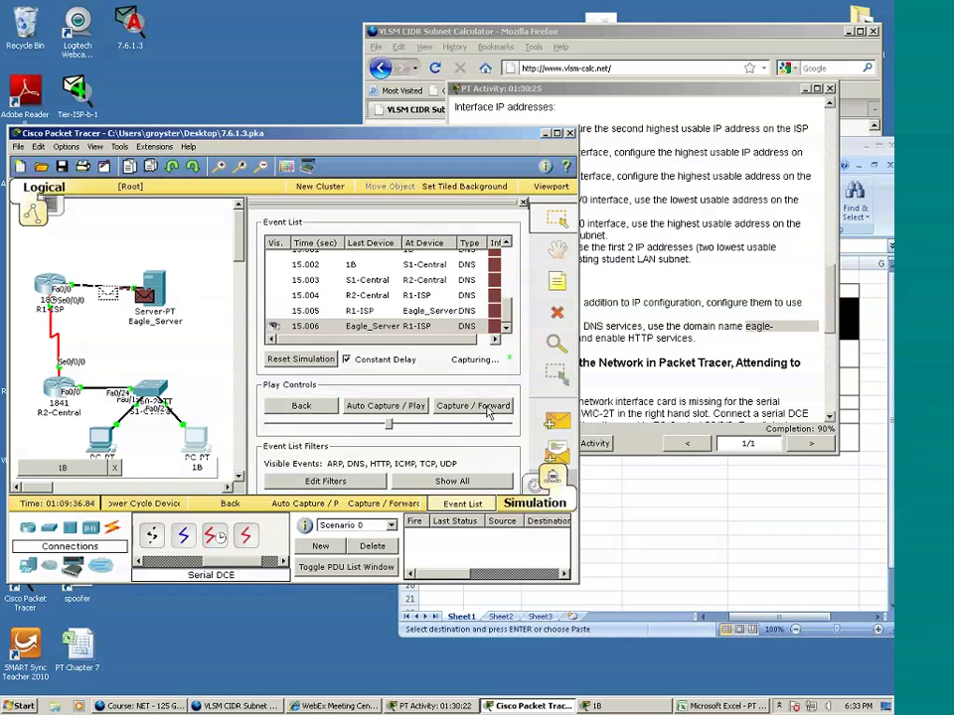
pyautogui.click(487, 411)
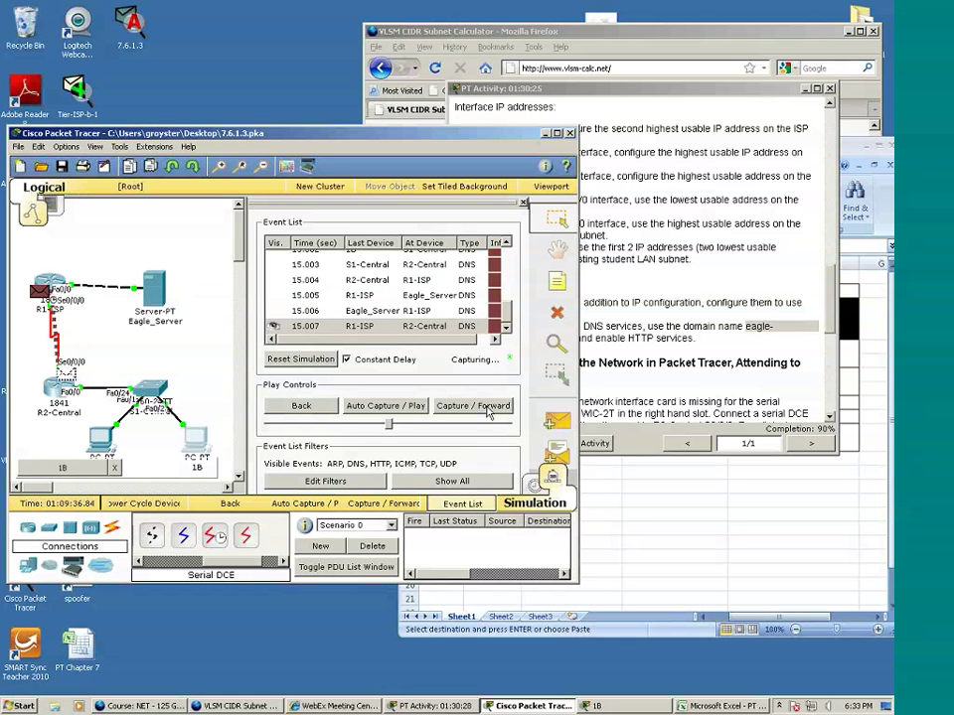
pyautogui.click(488, 411)
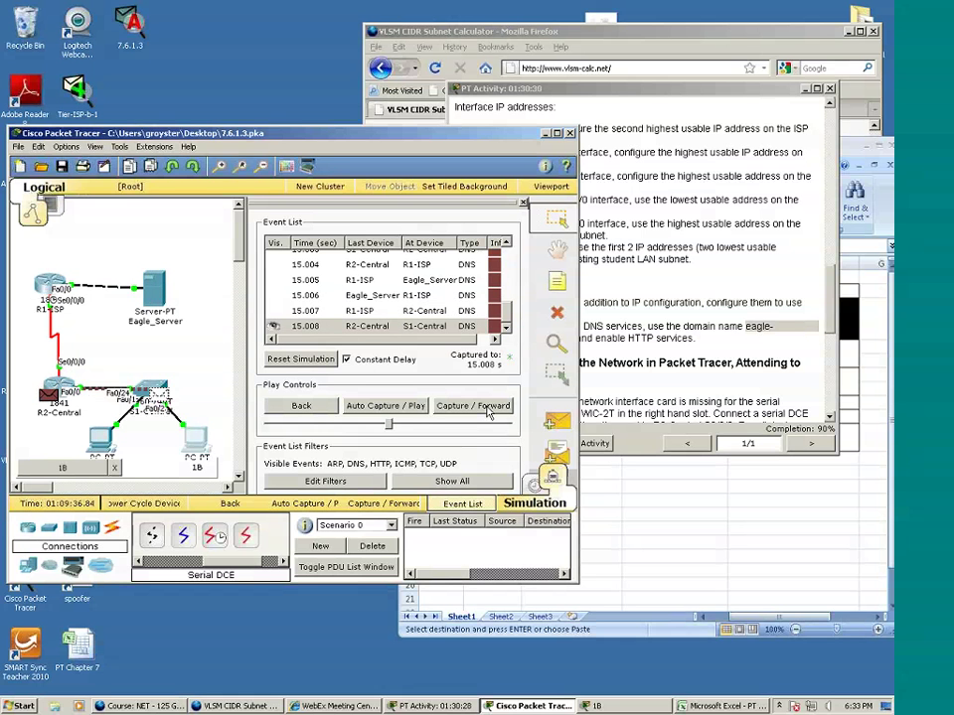
pyautogui.click(488, 411)
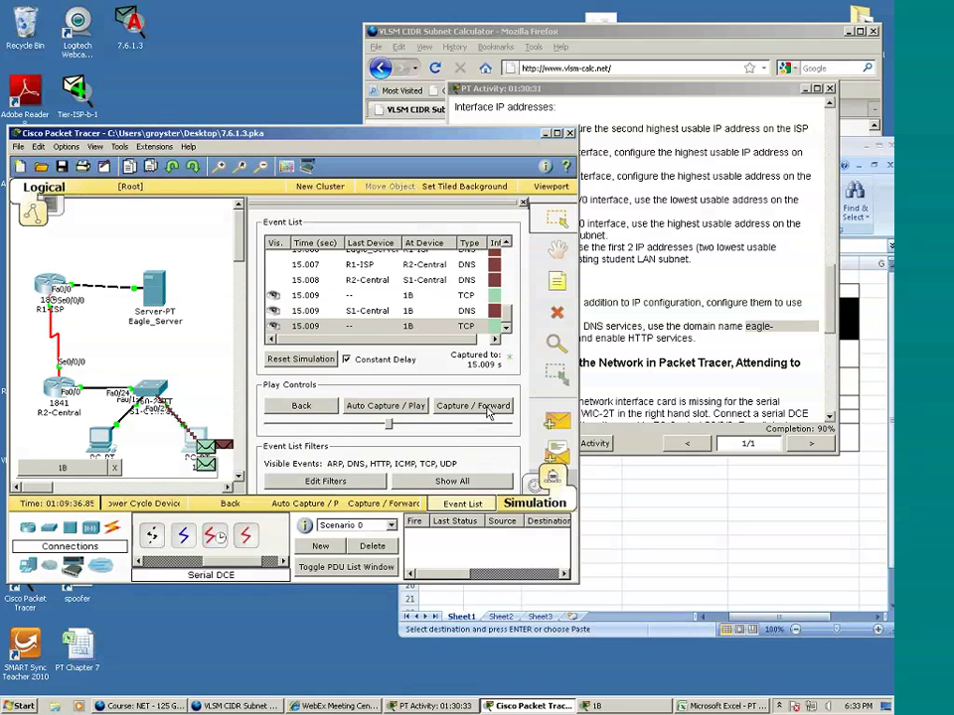
# Advance the simulation event by event, carrying the TCP segment from 1B to Eagle_Server and the response back through R1-ISP to R2-Central.
pyautogui.click(488, 412)
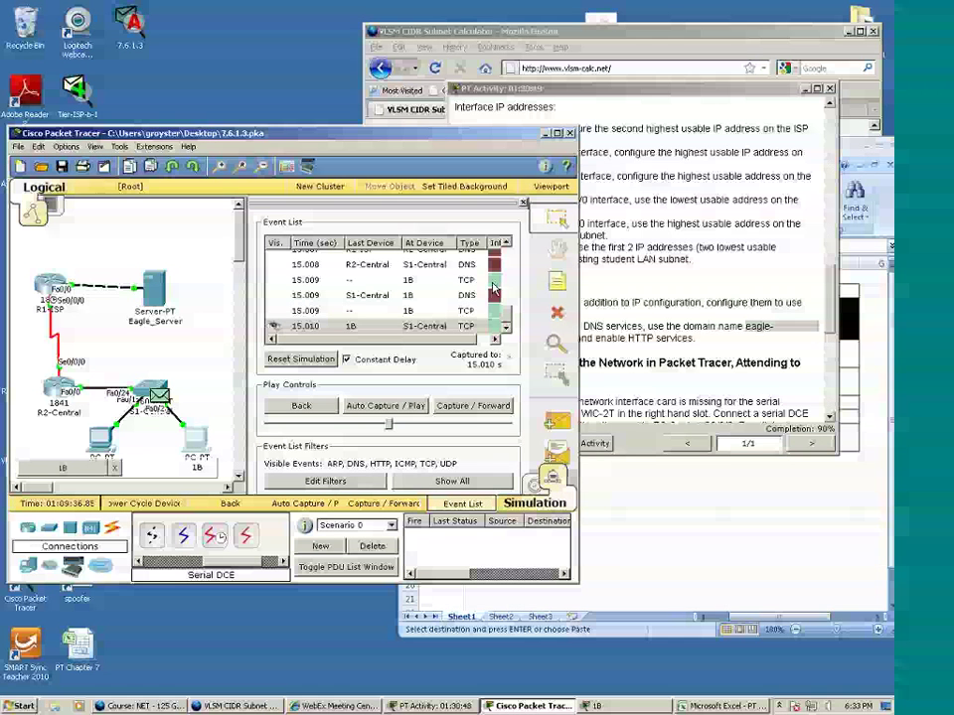
pyautogui.click(687, 260)
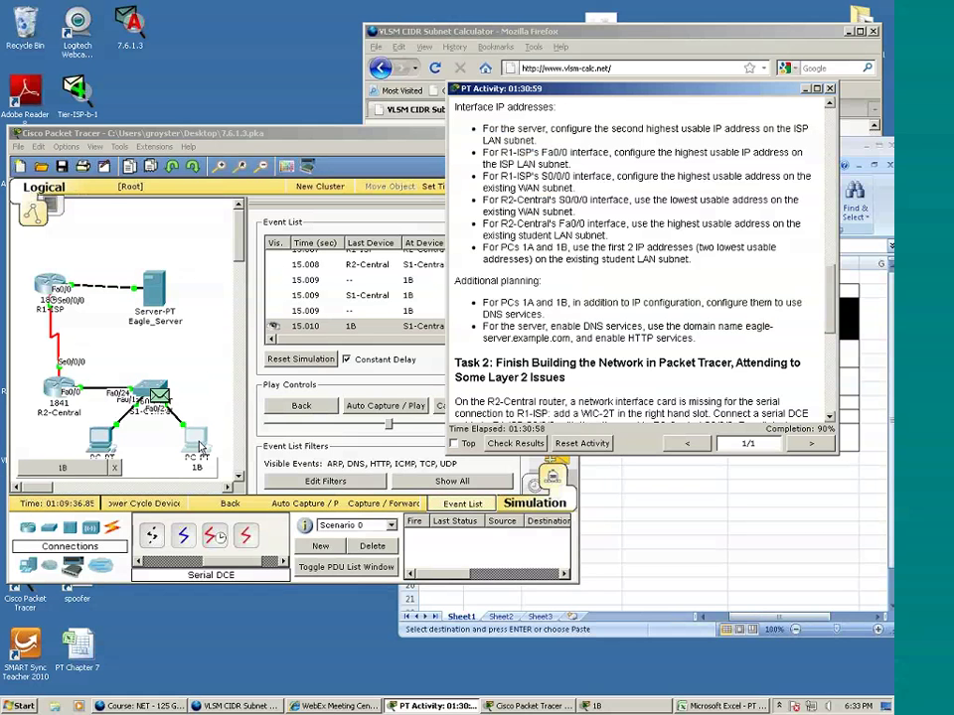
pyautogui.click(328, 412)
pyautogui.click(474, 406)
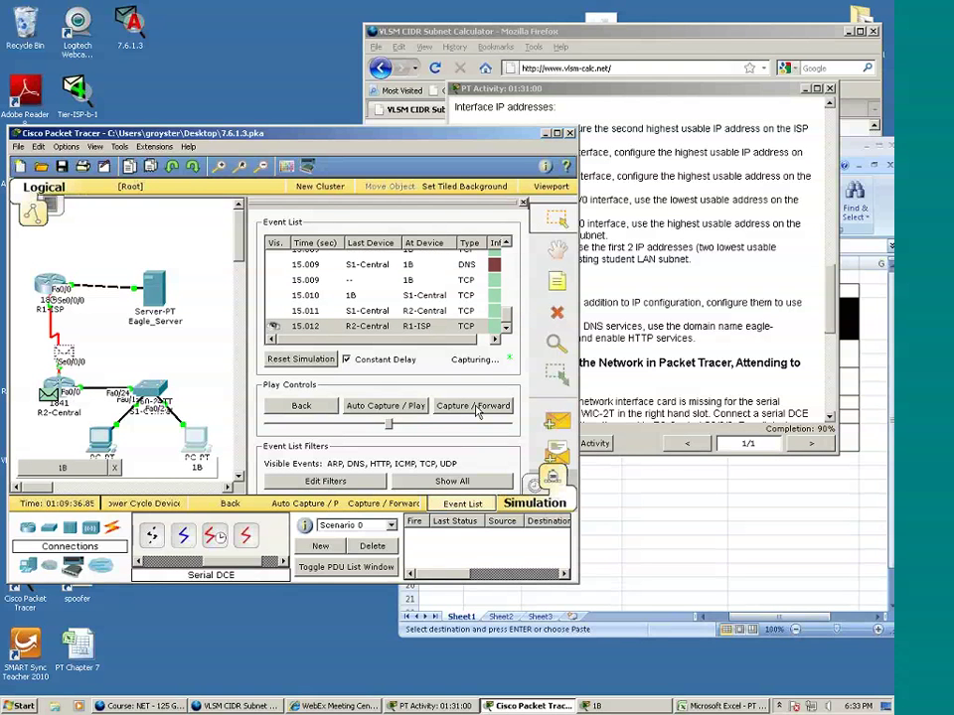
pyautogui.click(476, 411)
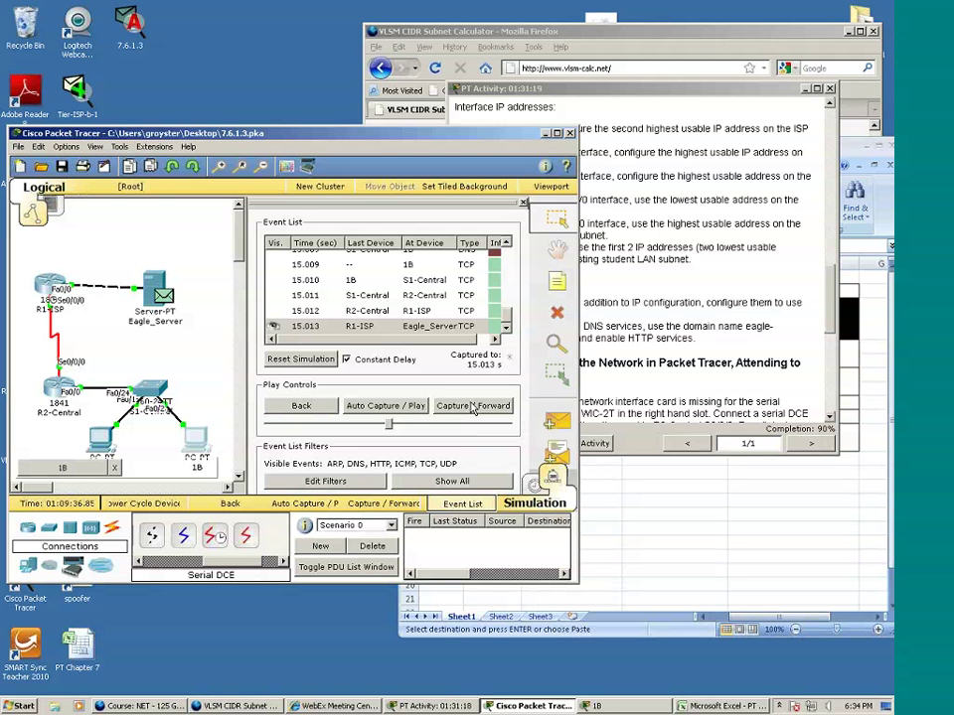
pyautogui.click(459, 409)
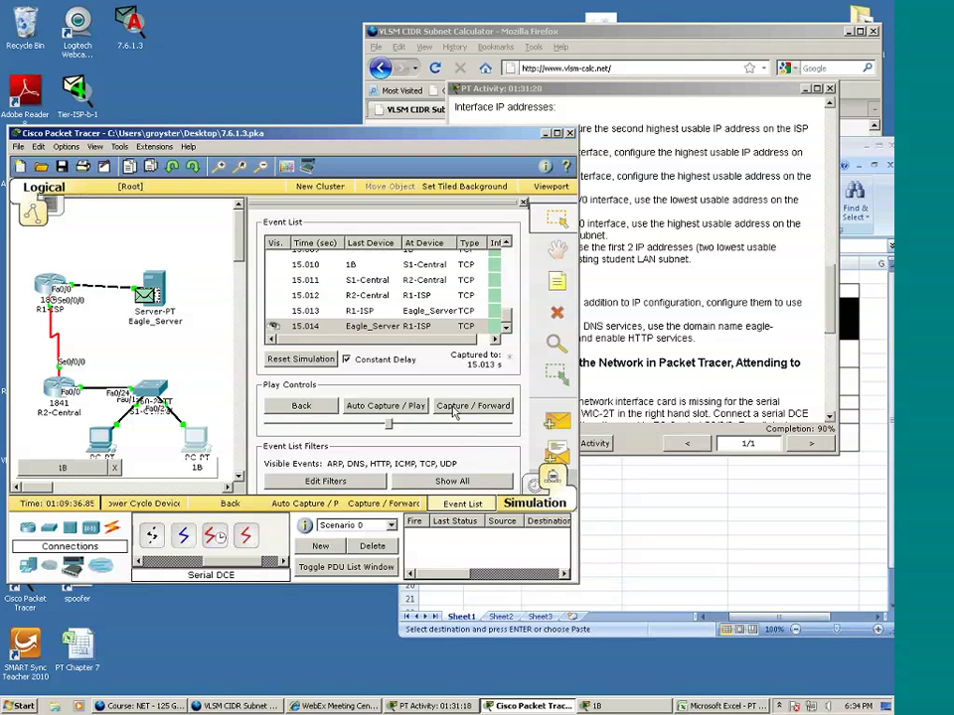
pyautogui.click(455, 409)
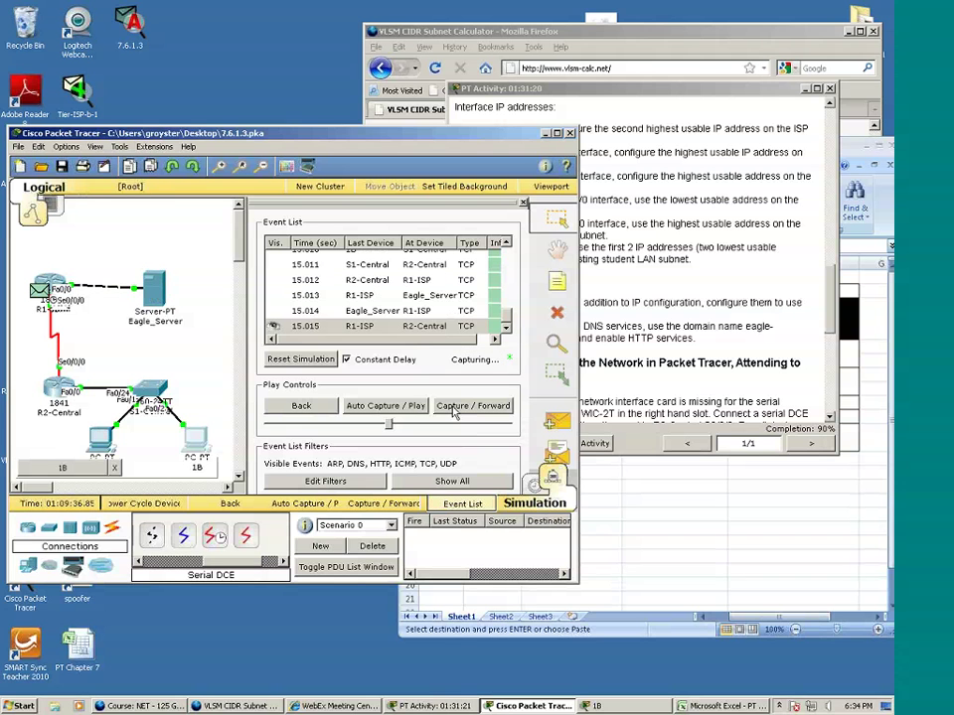